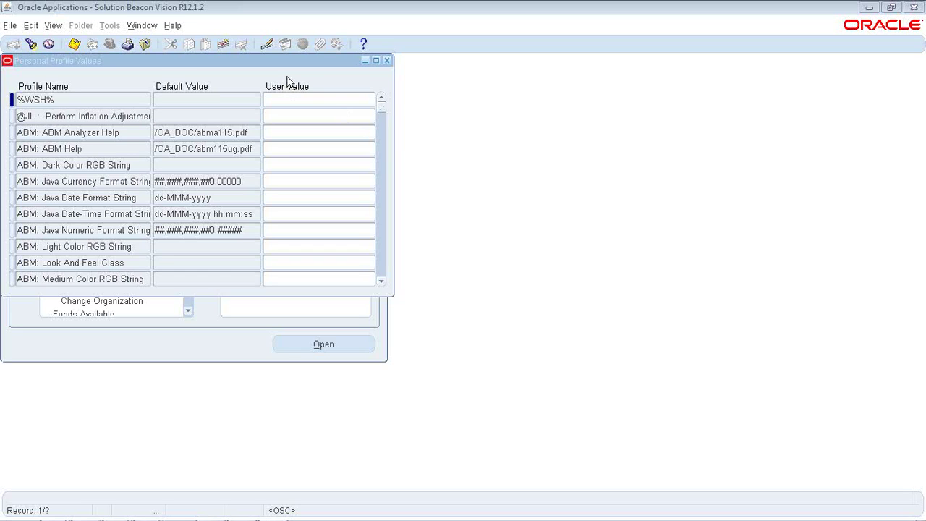
Step: Move the Personal Profile Values window aside and check the user value fields of the first profile options, from %WSH% through the ABM entries
left_click_drag(293, 65, 513, 86)
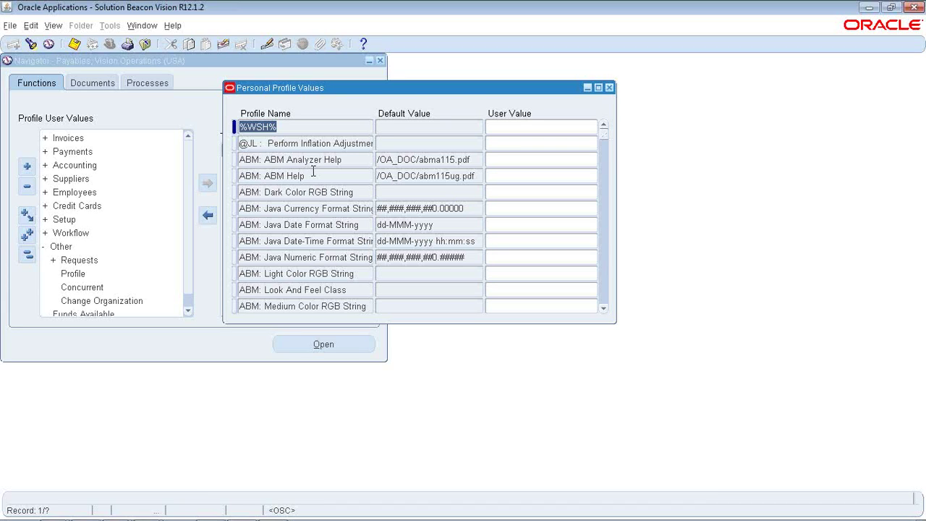
left_click(313, 175)
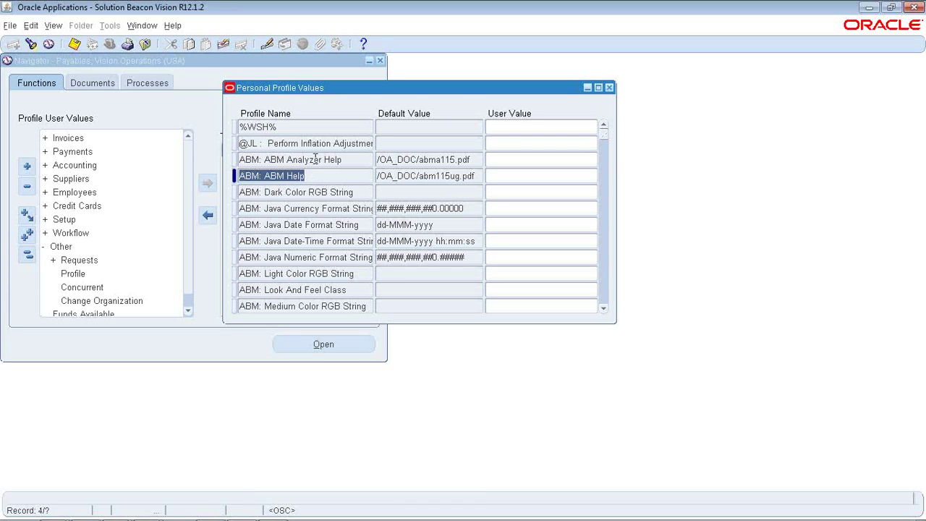
left_click(511, 129)
left_click(511, 145)
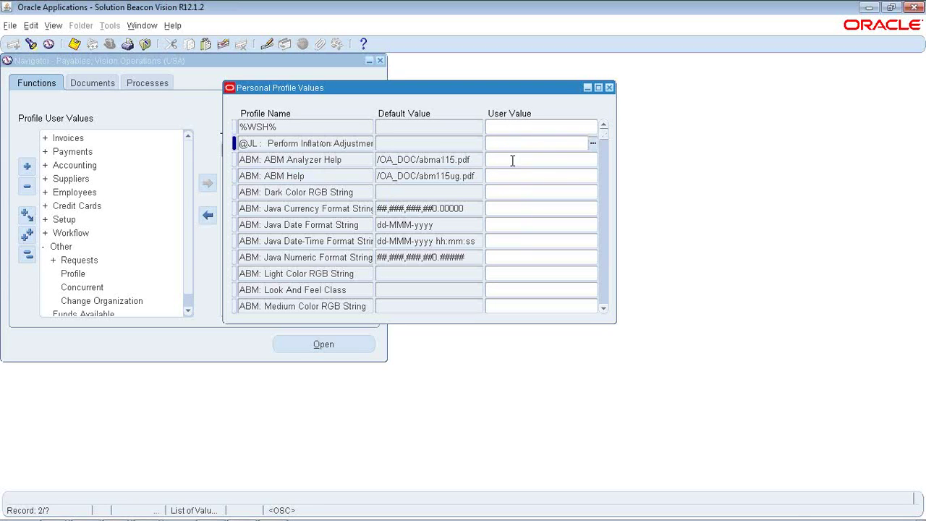
left_click(512, 160)
left_click(561, 176)
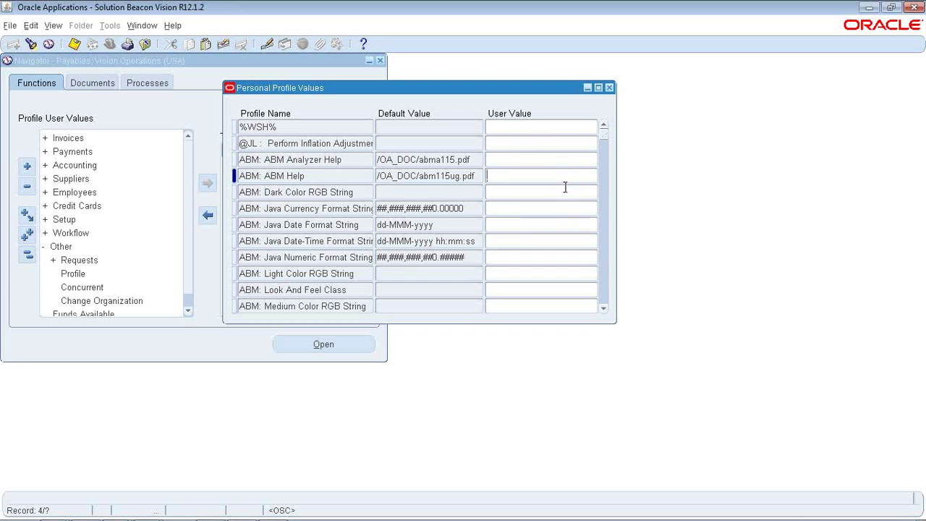
left_click(564, 145)
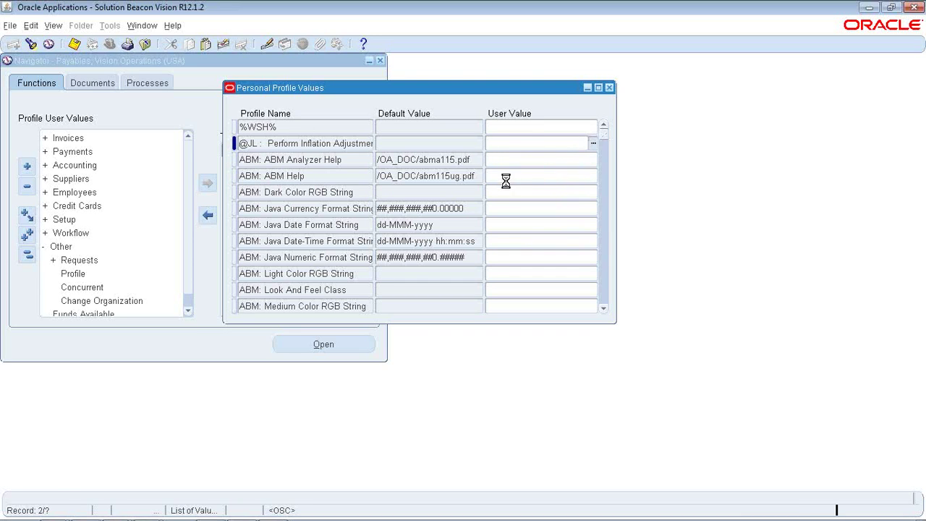
left_click(329, 288)
left_click(519, 207)
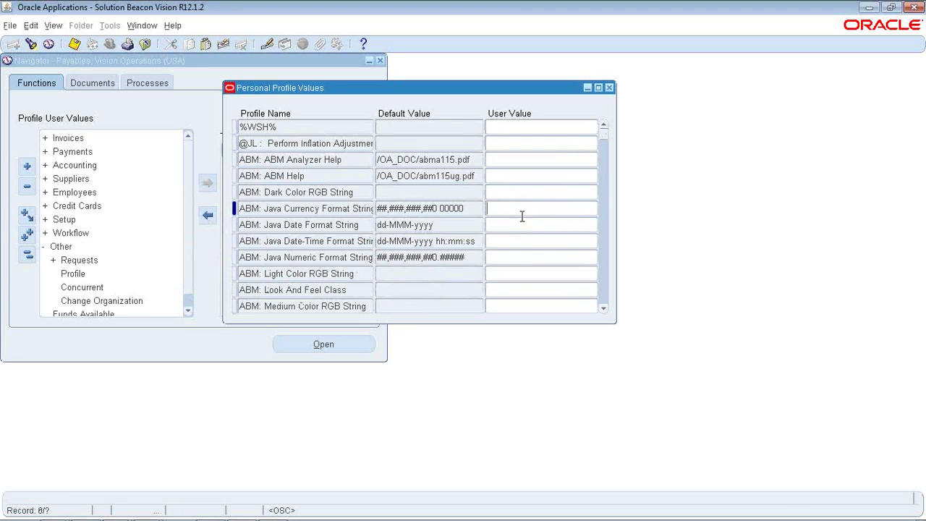
left_click(524, 274)
Step: Check whether the user value of ADI: Allow Sysadmin to View all can be edited, compared with ABM: Selection Color RGB String
left_click(602, 285)
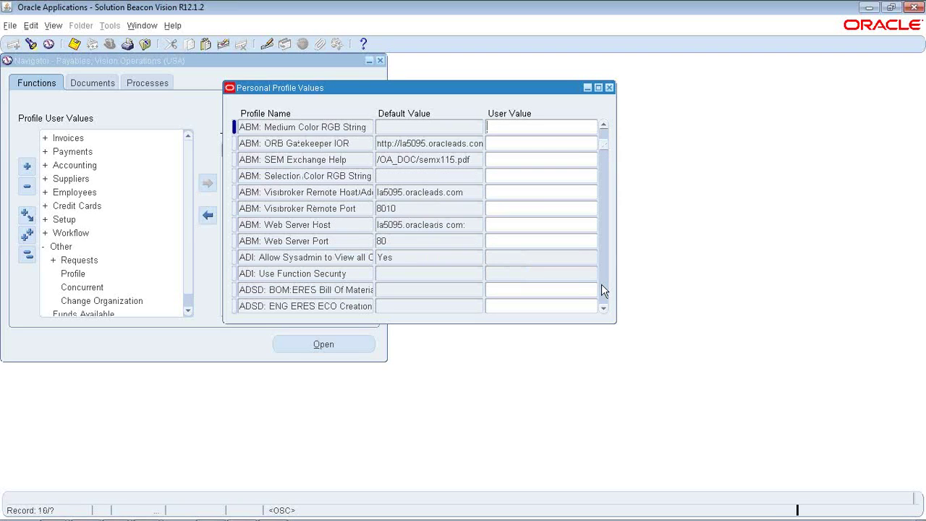
left_click(554, 258)
left_click(592, 257)
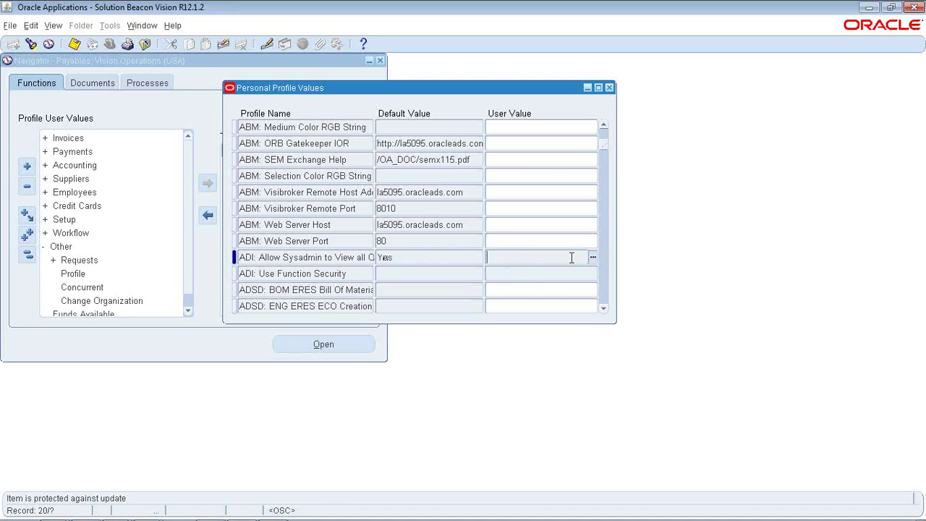
left_click(520, 177)
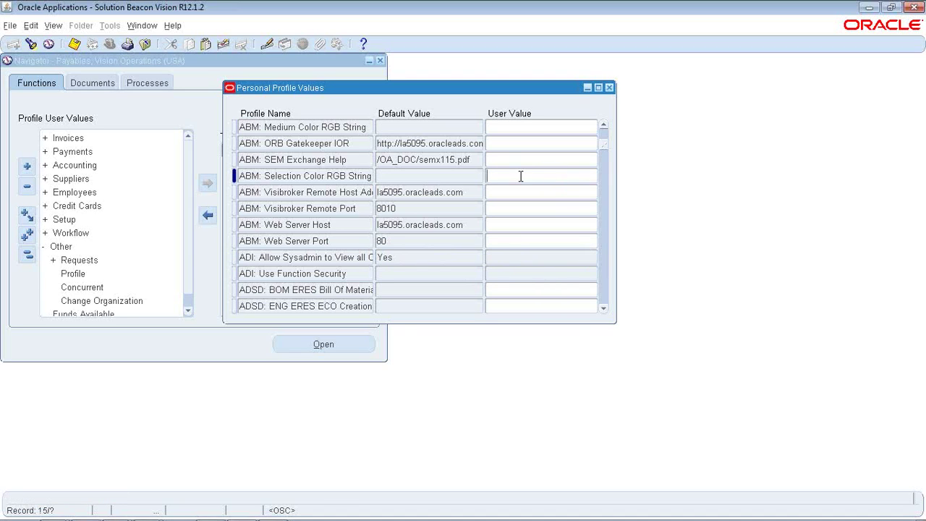
left_click(517, 257)
Step: Look through the further personal profile options, from the ADSD entries to the AHL entries, for user values open to entry
left_click(608, 288)
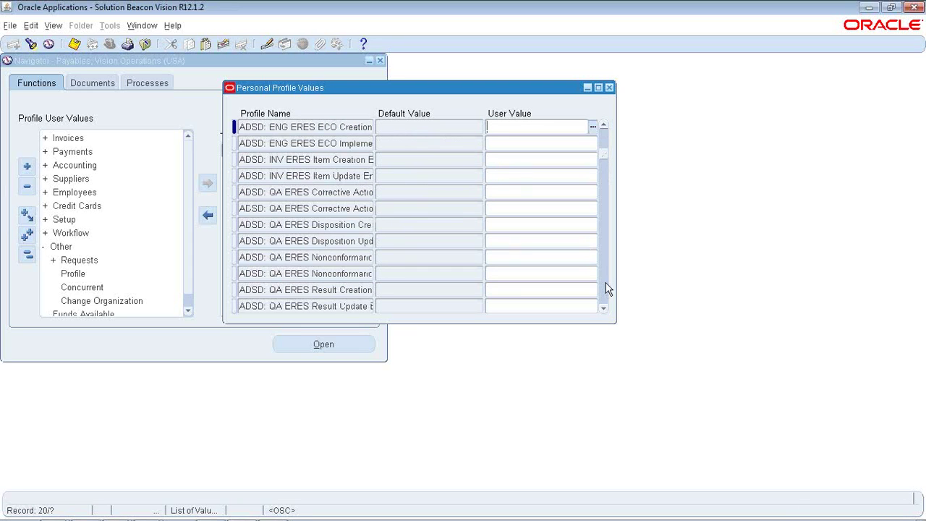
left_click(607, 288)
left_click(608, 288)
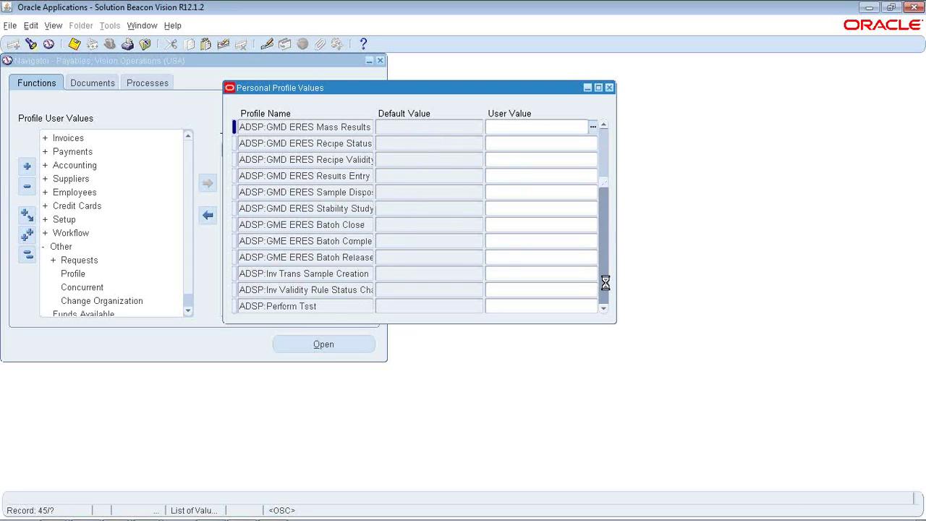
left_click(607, 288)
left_click(608, 288)
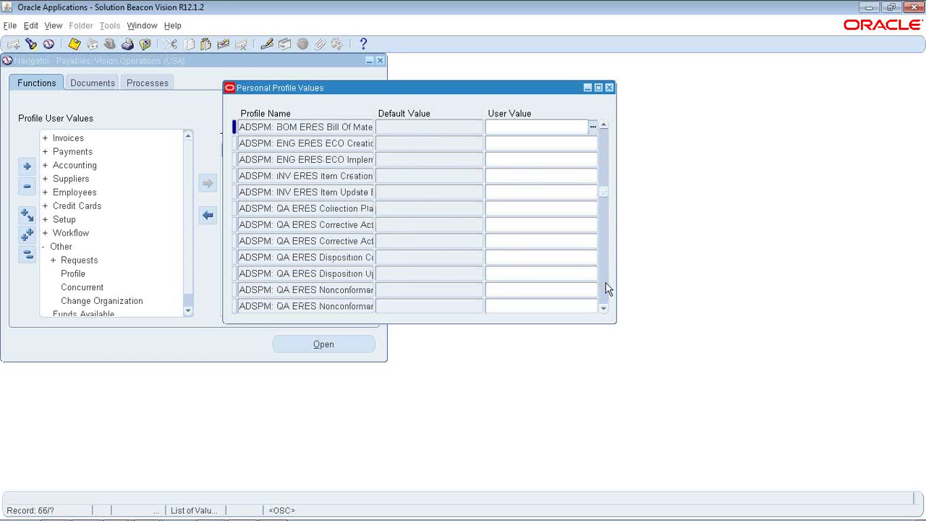
left_click(608, 288)
left_click(606, 286)
left_click(605, 285)
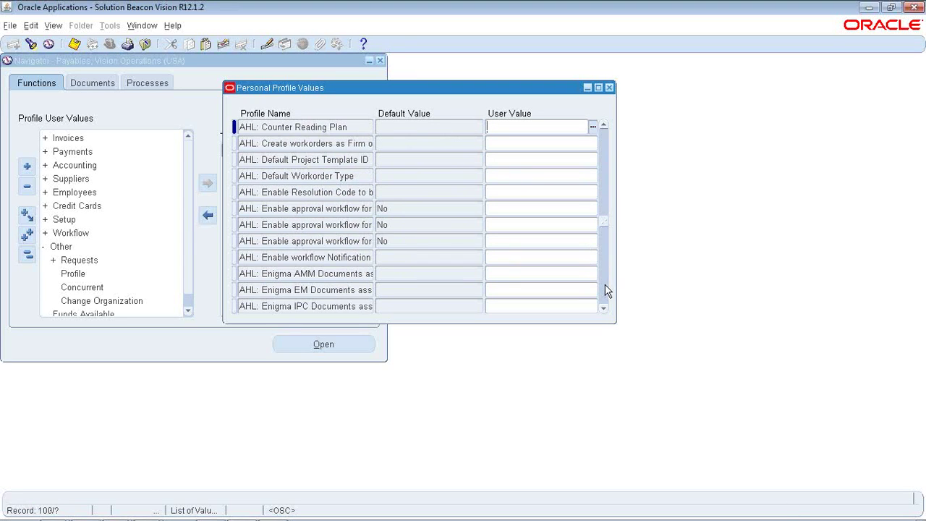
left_click(606, 290)
left_click(606, 289)
left_click(604, 290)
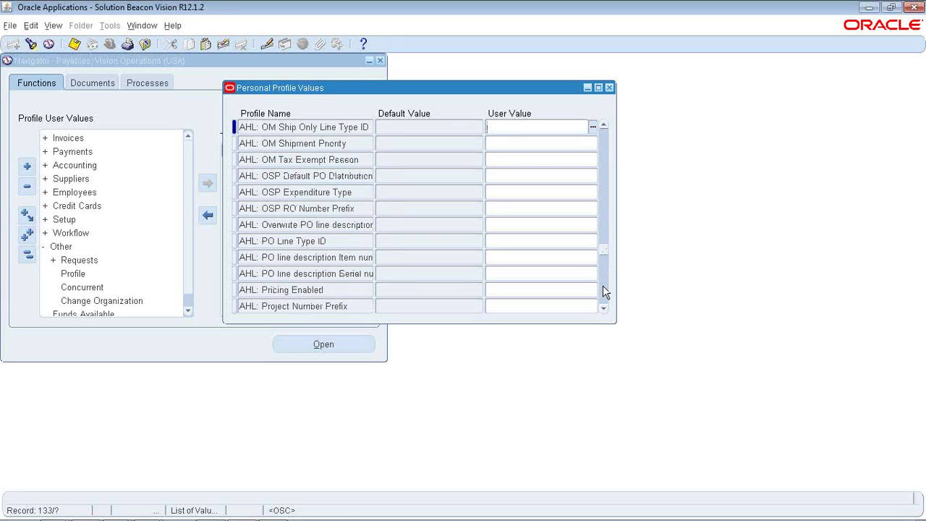
Step: Switch to Word to consult the User Profile Values web blog outline, and return to Oracle Applications
mouse_move(217, 514)
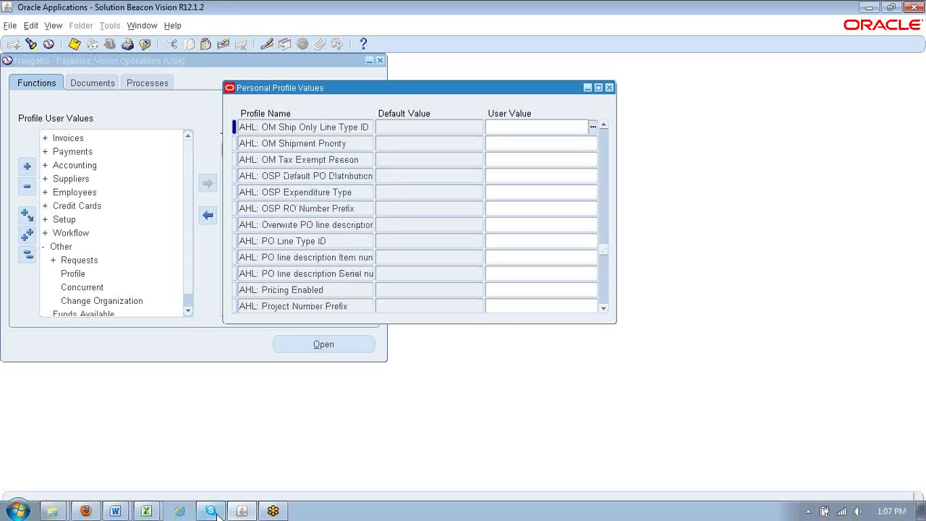
left_click(123, 513)
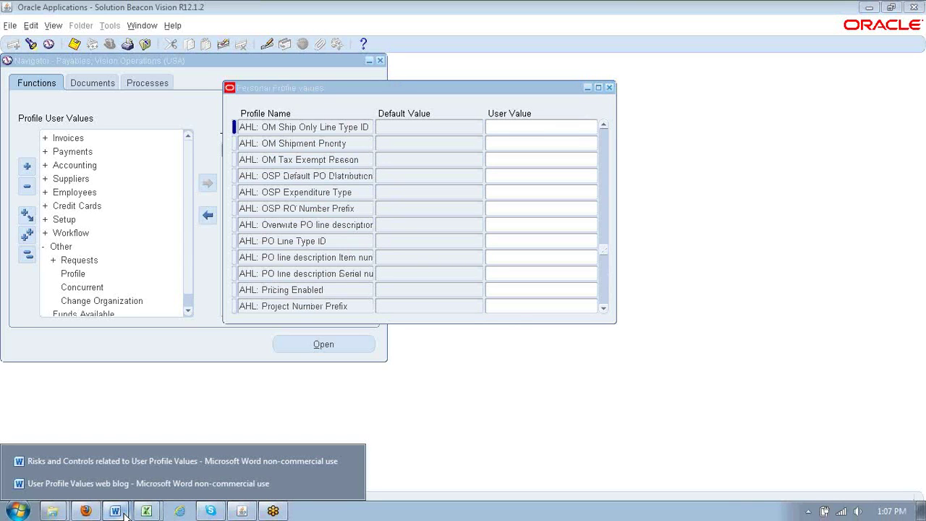
left_click(210, 486)
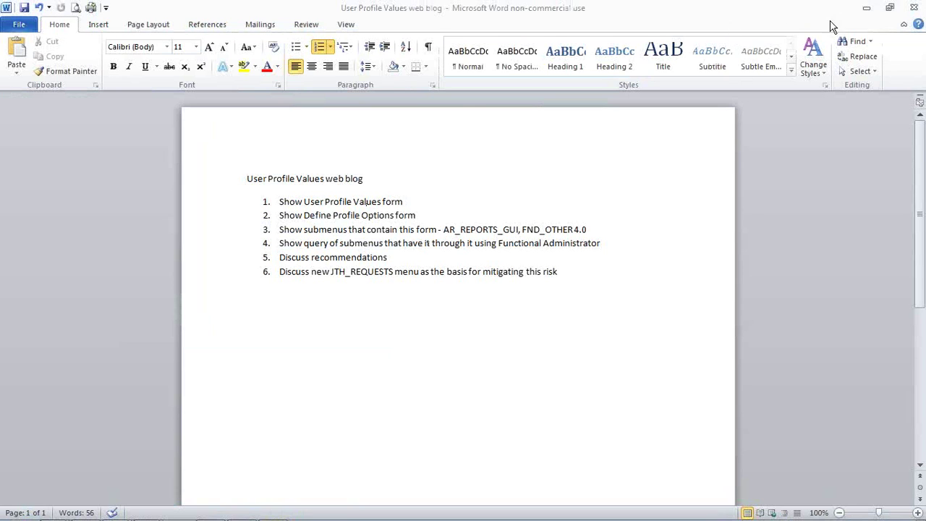
left_click(865, 8)
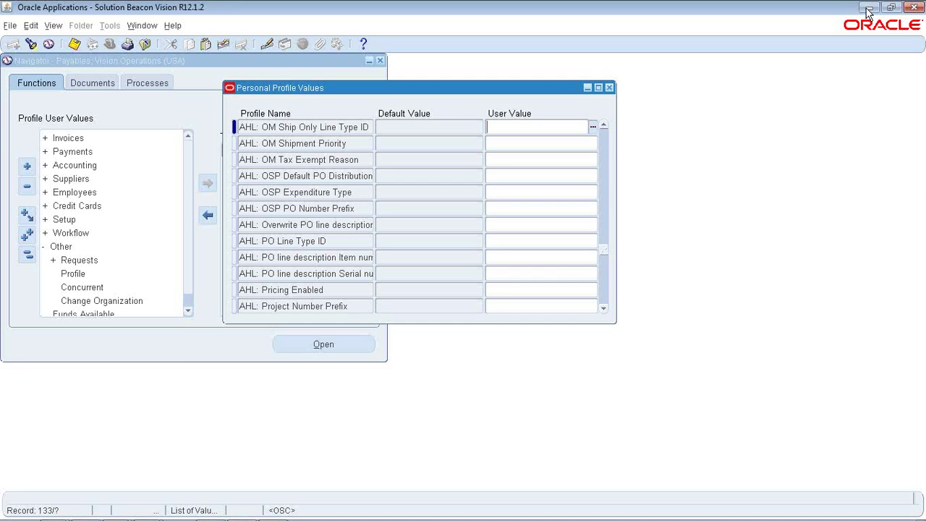
Step: Close Personal Profile Values, switch to the Application Developer responsibility and query all profile options in the Profiles form
left_click(609, 88)
left_click(110, 45)
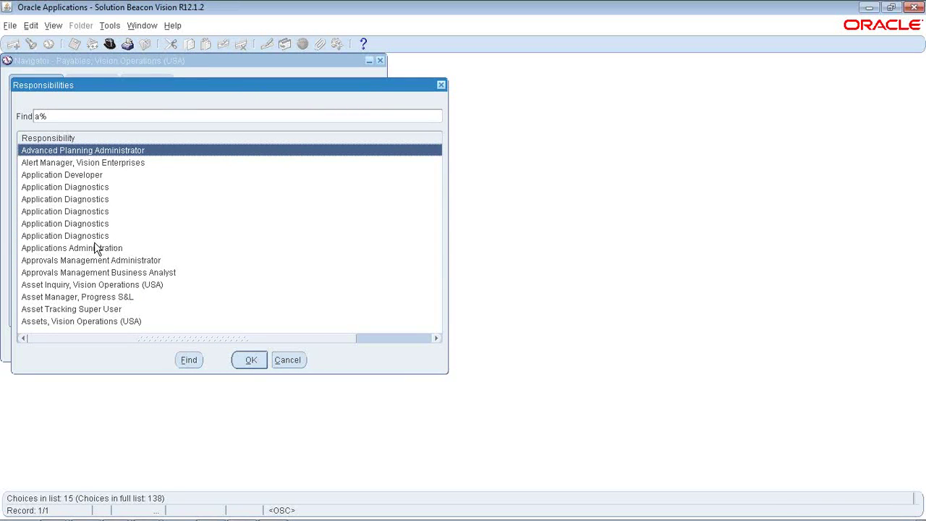
double_click(85, 174)
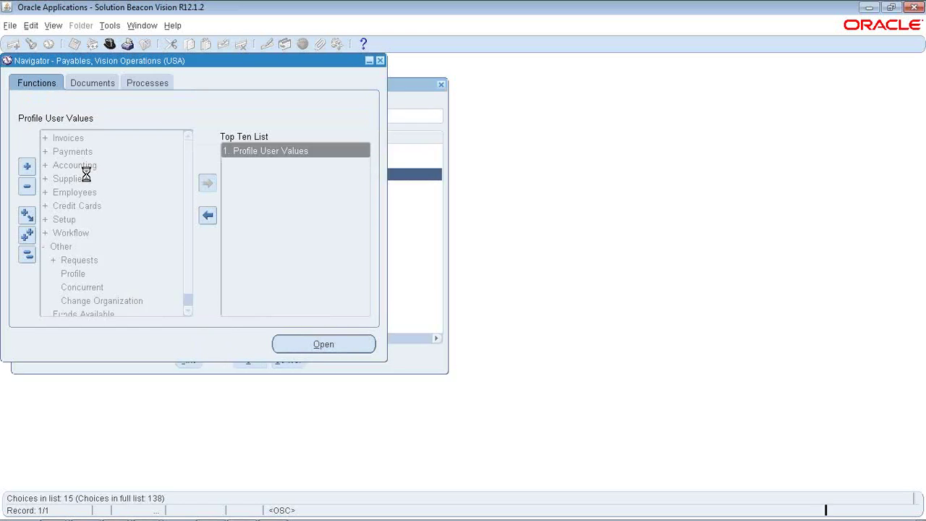
double_click(250, 156)
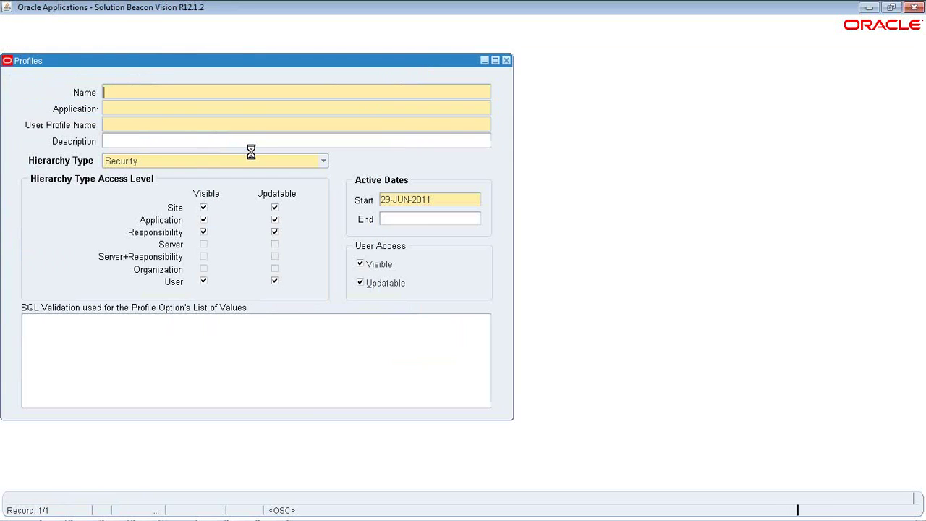
key("ctrl+F11")
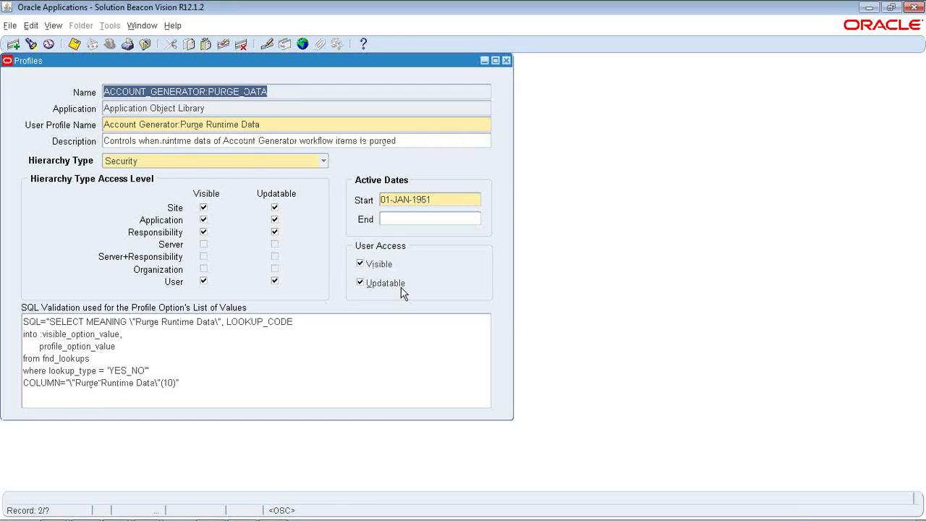
Step: Go through the profile option records up to APPS_LOGIN_FUNCTION, examining the Visible and Updatable user access settings of each
key("Down")
key("Down")
key("Down")
key("Down")
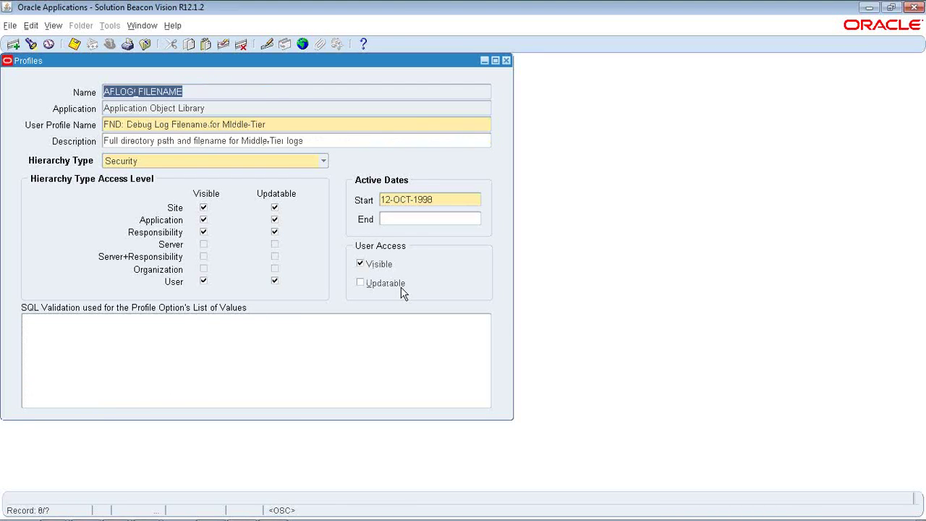
key("Down")
key("Down")
key("Down")
key("Down")
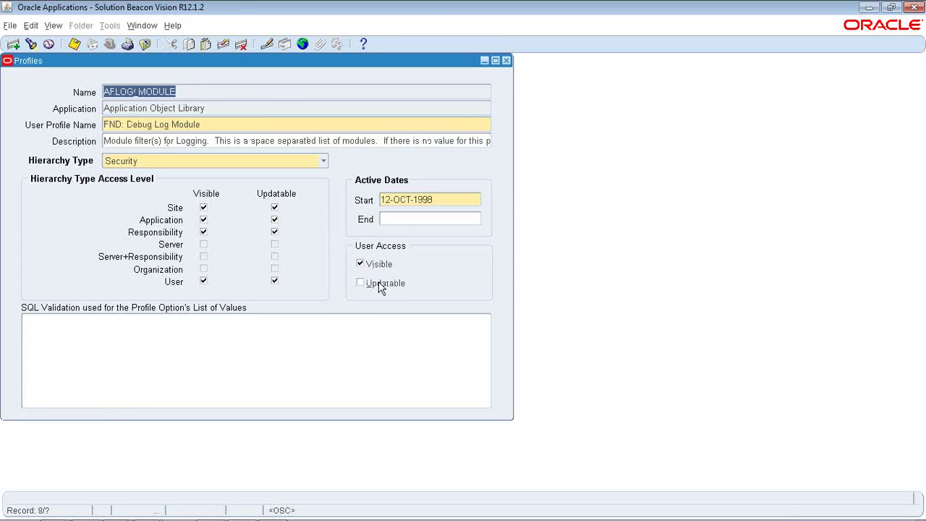
key("Down")
key("Down")
key("Down")
key("Down")
key("Down")
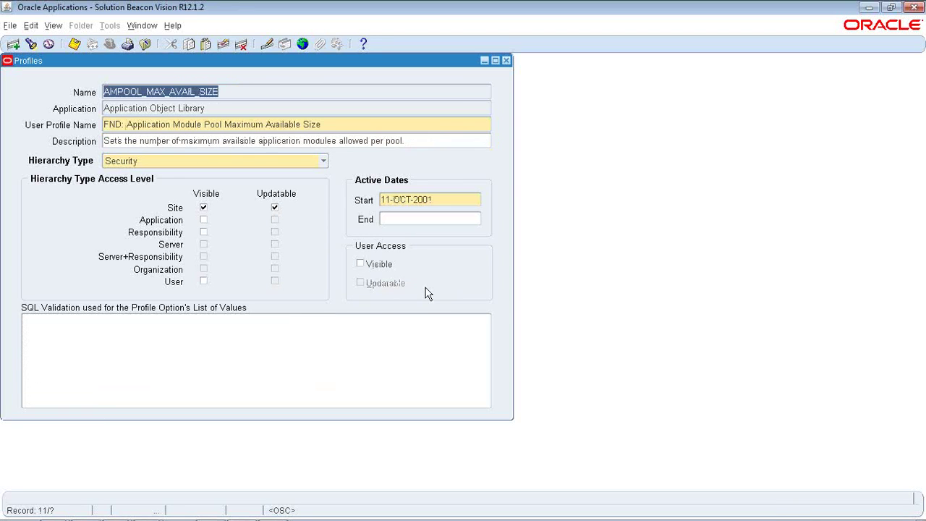
key("Down")
key("Down")
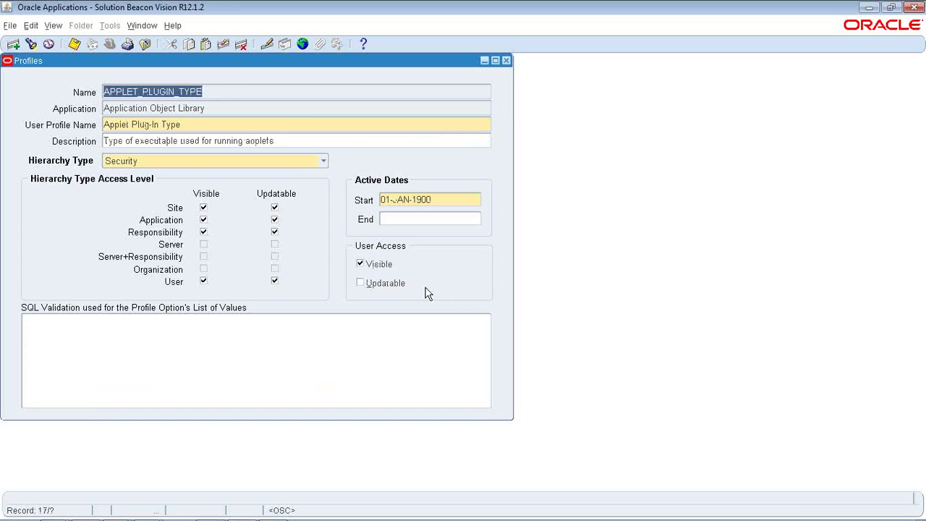
key("Down")
key("Down")
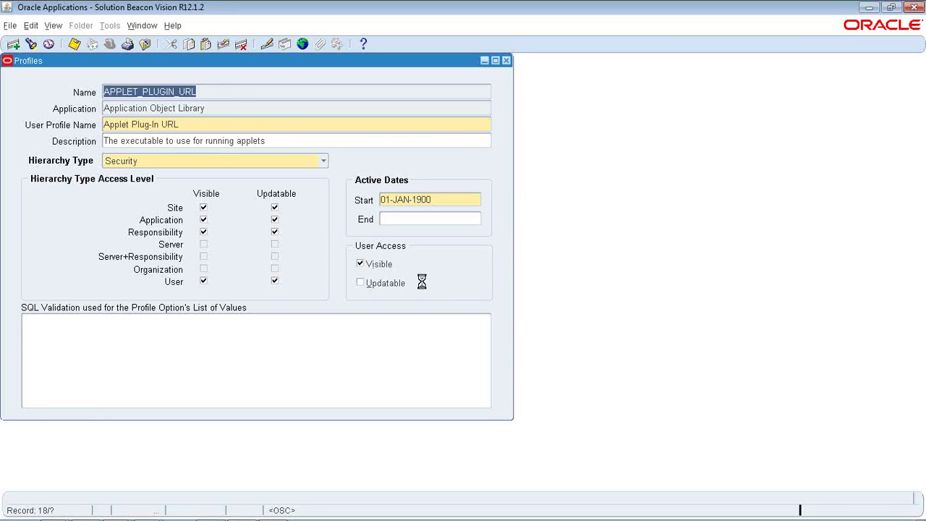
key("Down")
key("Down")
key("Down")
key("Down")
key("Down")
key("Down")
key("Down")
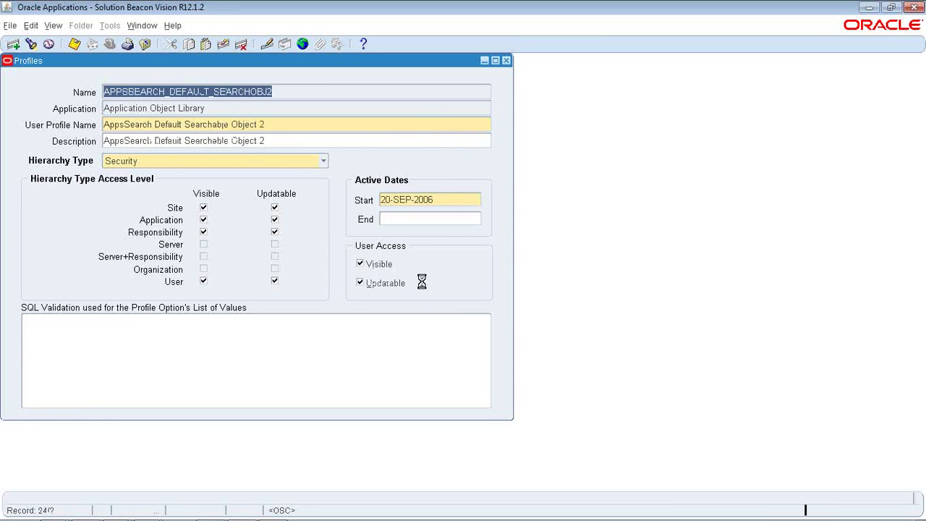
key("Down")
key("Down")
key("Down")
key("Down")
key("Down")
key("Down")
key("Down")
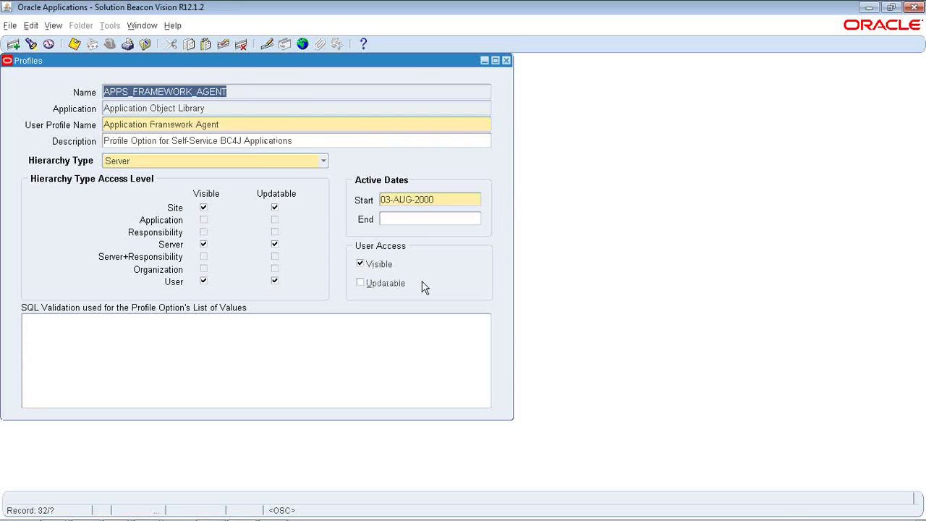
key("Down")
key("Down")
key("Down")
key("Down")
key("Down")
key("Down")
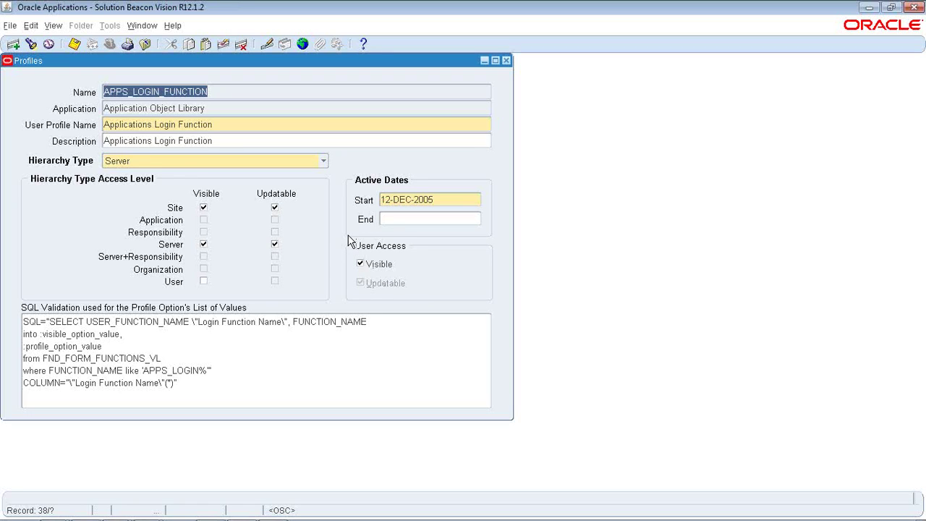
Step: Switch to Word, highlight FND_OTHER4.0 in item 3 of the User Profile Values web blog outline, and return to the Profiles form
left_click(870, 10)
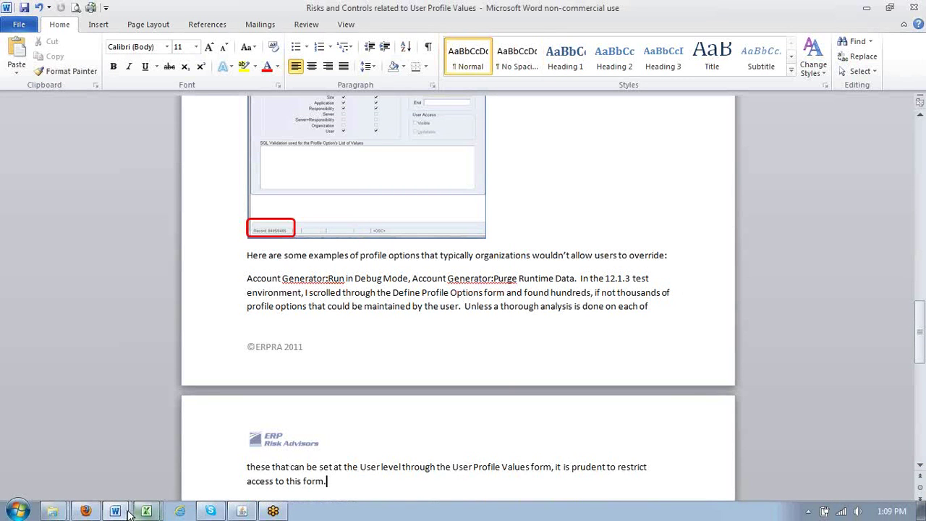
mouse_move(122, 512)
left_click(144, 484)
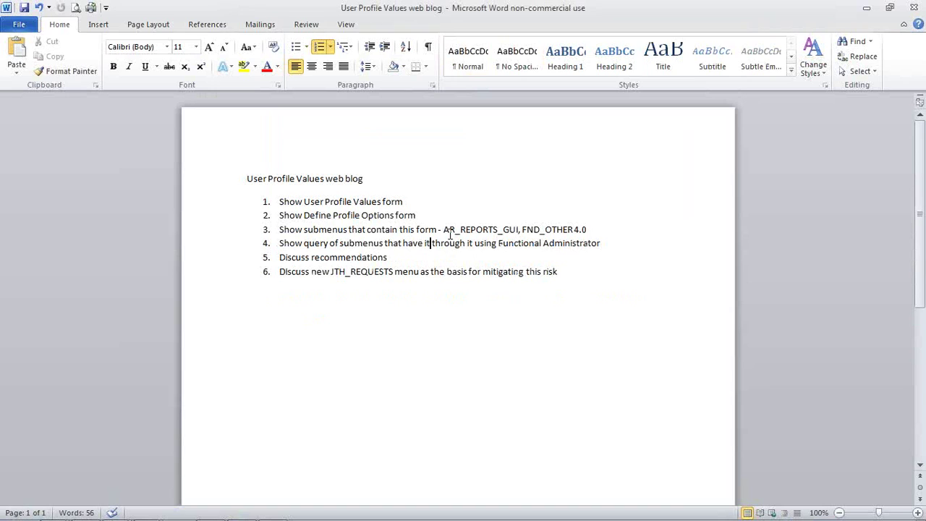
left_click_drag(530, 229, 584, 230)
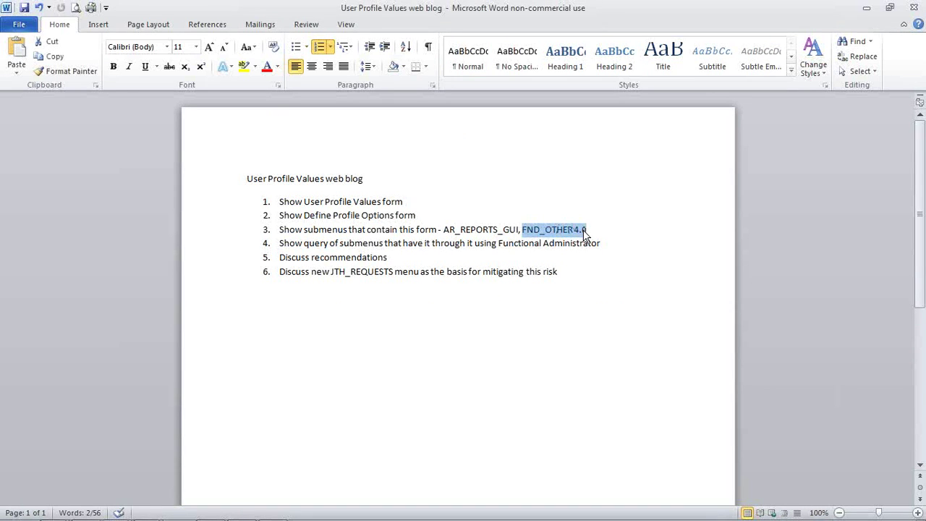
left_click(861, 13)
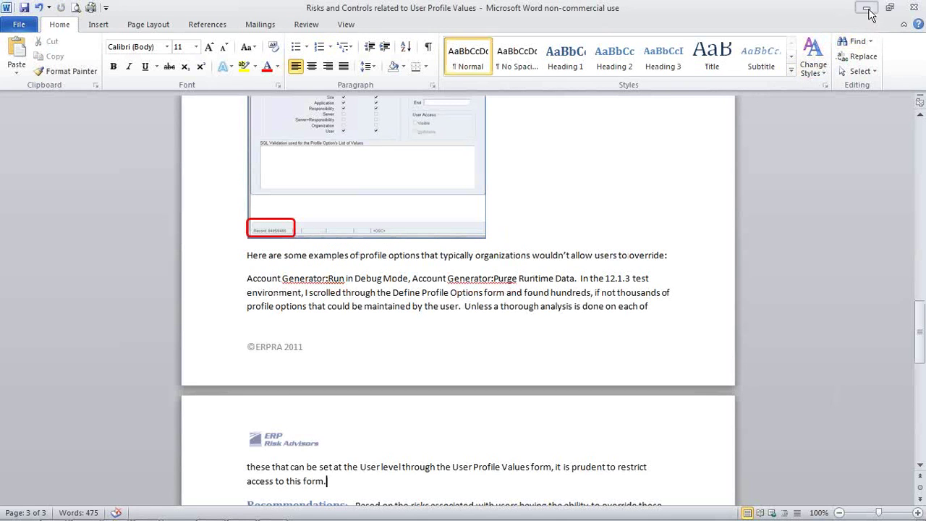
left_click(863, 10)
left_click(249, 512)
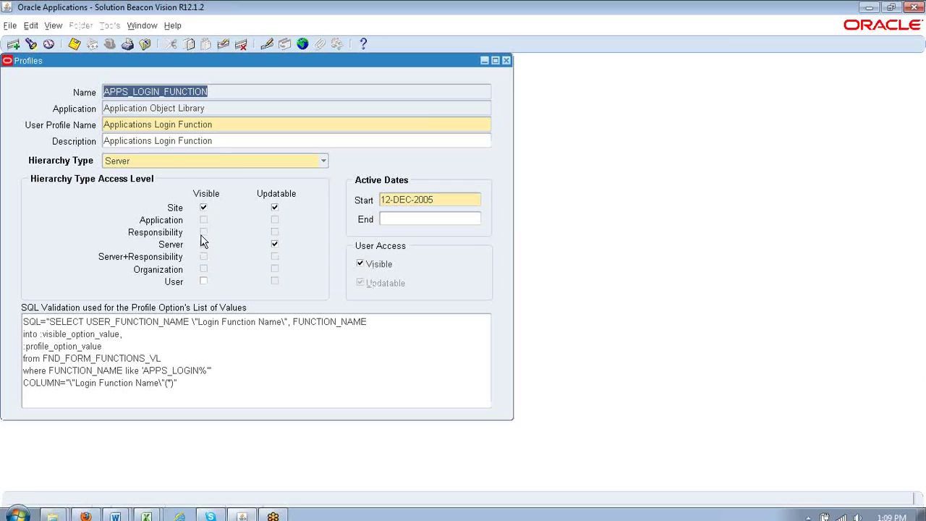
Step: Switch to the System Administrator responsibility and query the menu with user menu name FND_OTHER 4.0 in the Menus form
left_click(507, 61)
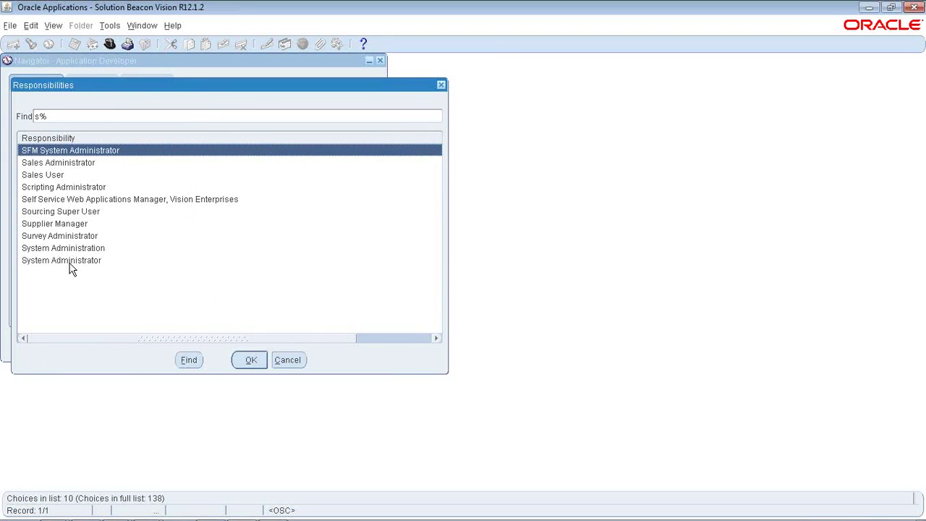
double_click(70, 260)
left_click(246, 178)
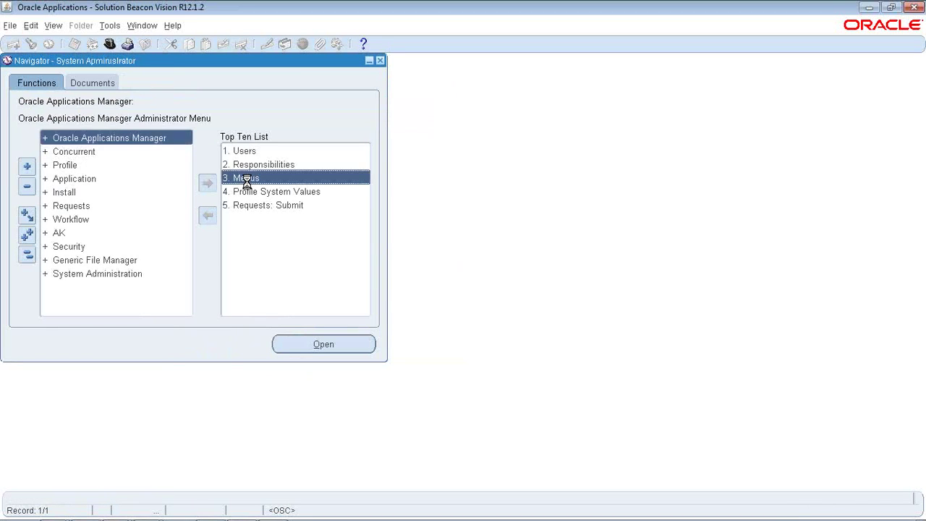
double_click(246, 178)
key("F11")
key("Tab")
type("FND_OTHER 4.0")
key("ctrl+F11")
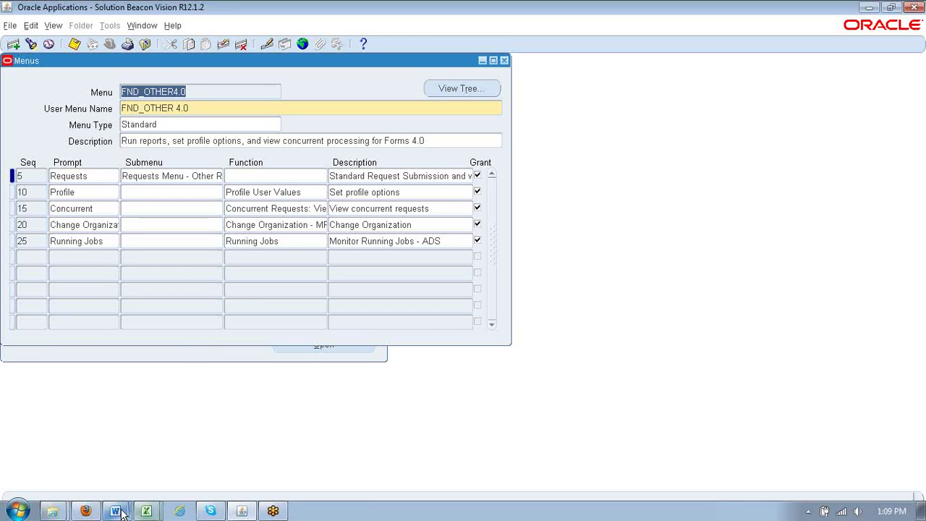
Step: Copy AR_REPORTS_GUI from item 3 of the User Profile Values web blog outline in Word and query that menu in Oracle's Menus form
mouse_move(122, 512)
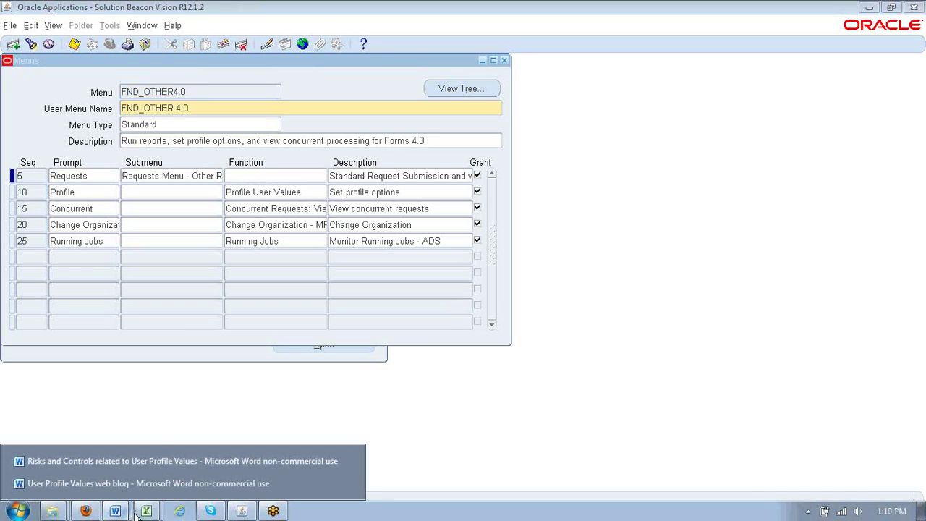
left_click(144, 485)
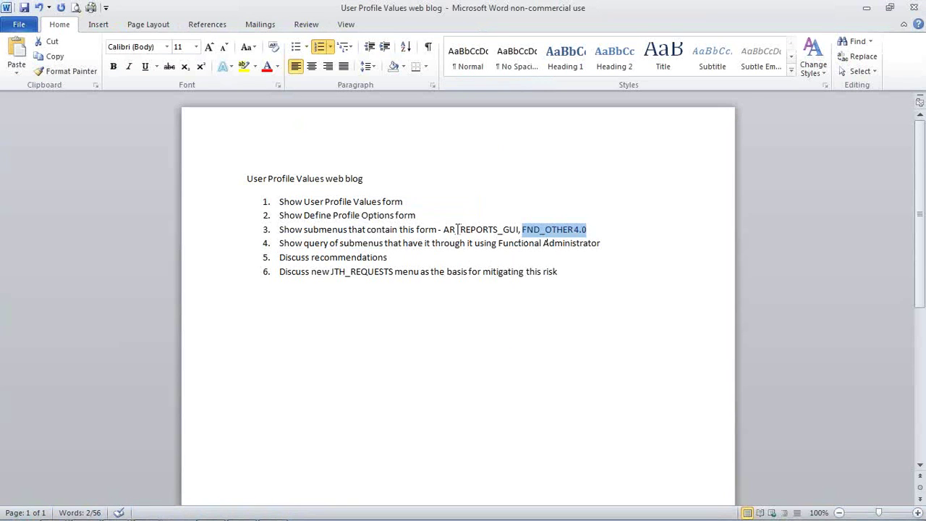
left_click_drag(445, 229, 512, 233)
key("ctrl+c")
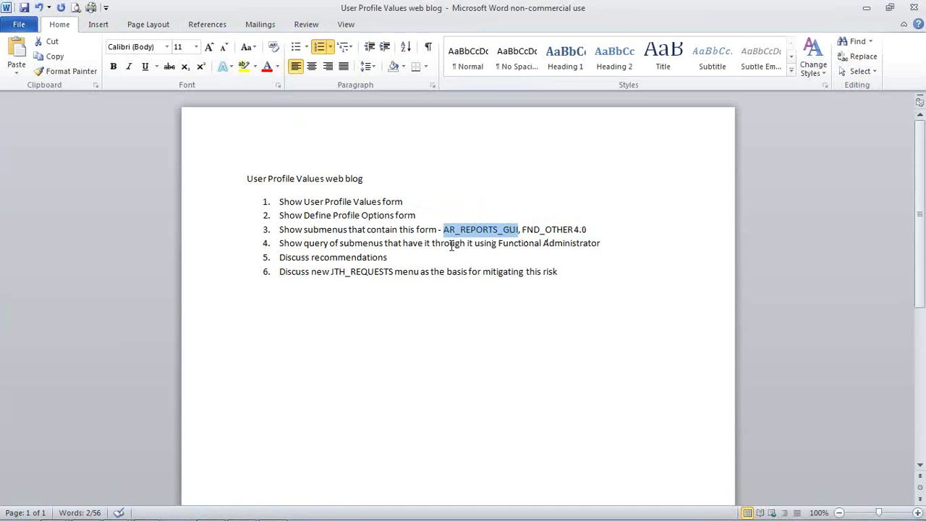
left_click(240, 506)
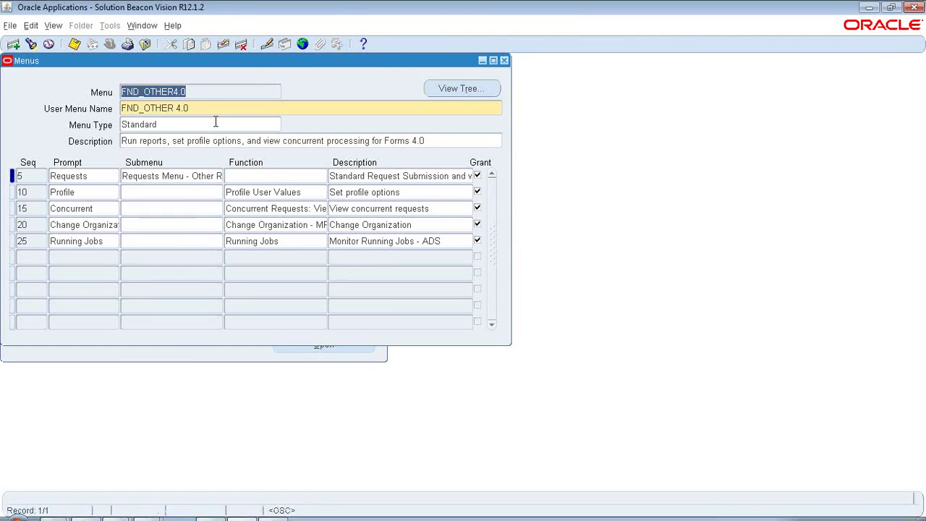
key("F11")
key("ctrl+v")
key("ctrl+F11")
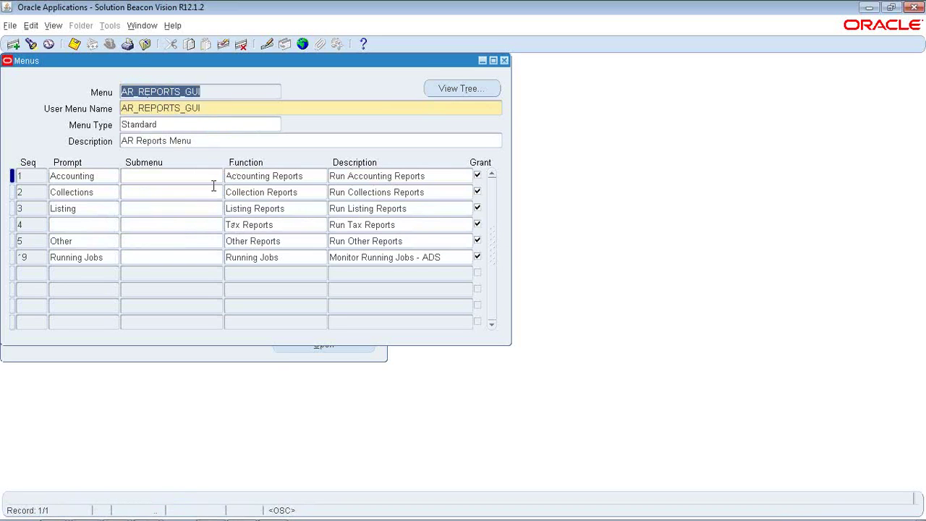
Step: Check the User Profile Values web blog outline in Word again, and return to the Menus form in Oracle Applications
mouse_move(119, 517)
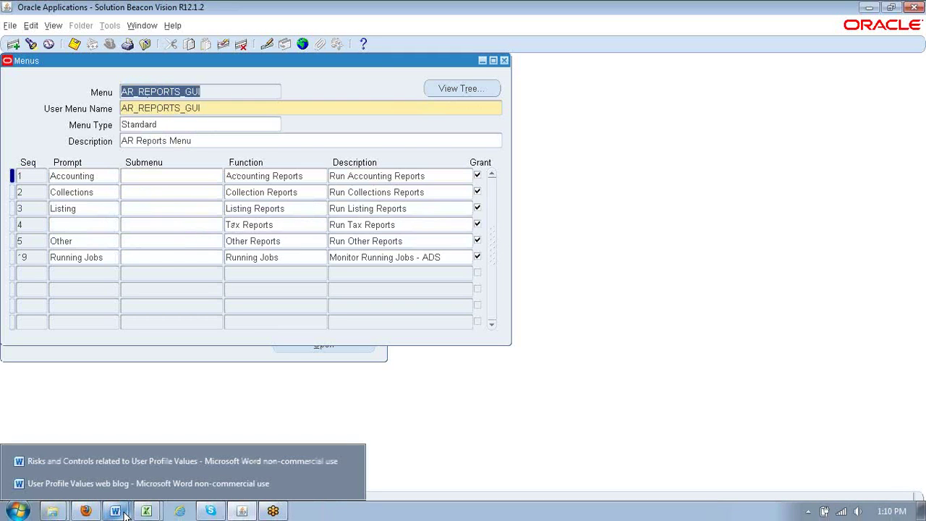
left_click(240, 510)
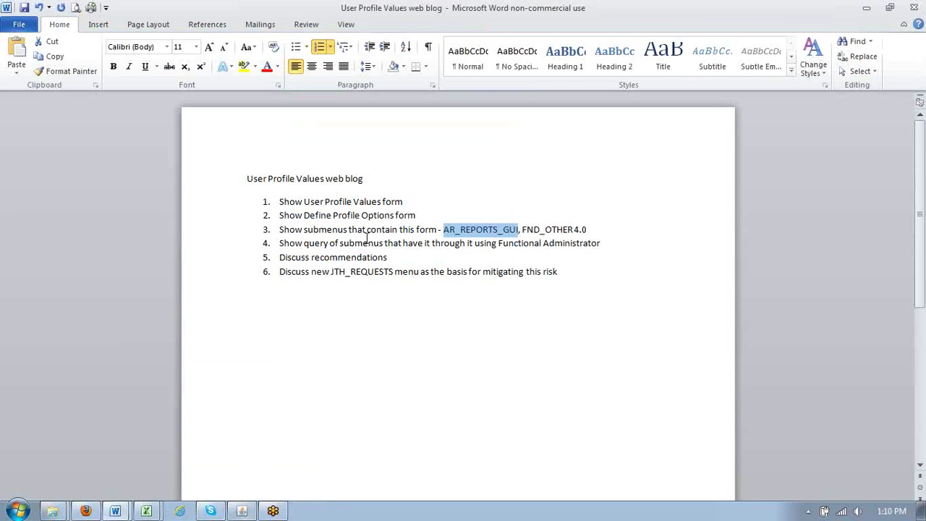
left_click(240, 511)
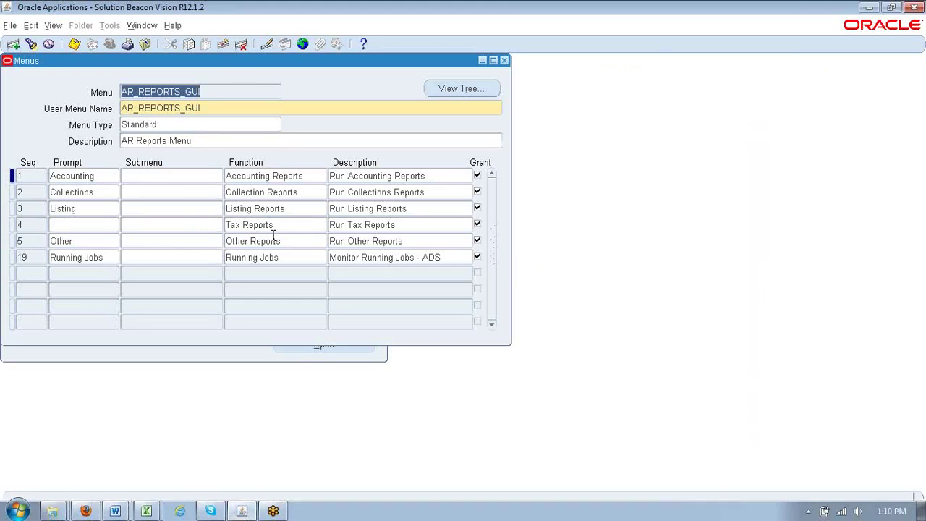
Step: Close the Menus form and switch to the Receivables, Vision Operations (USA) responsibility
left_click(505, 60)
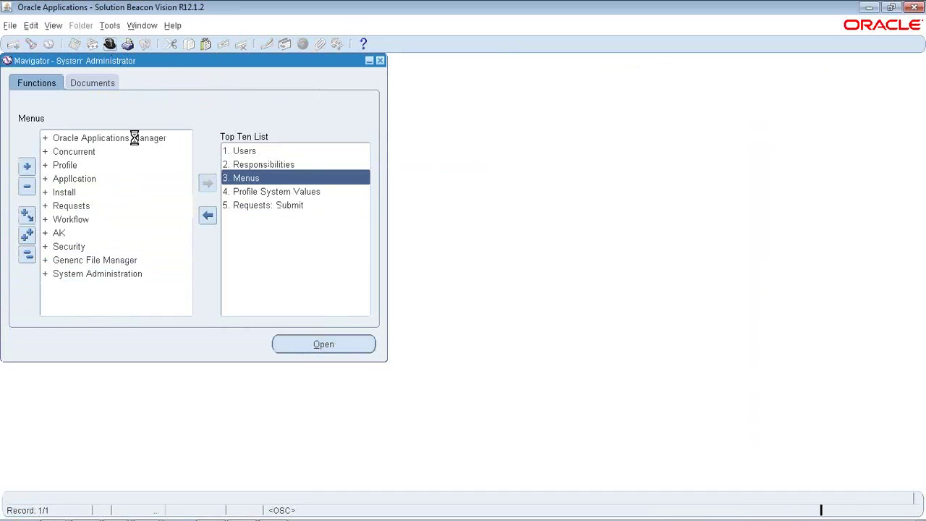
type("r%")
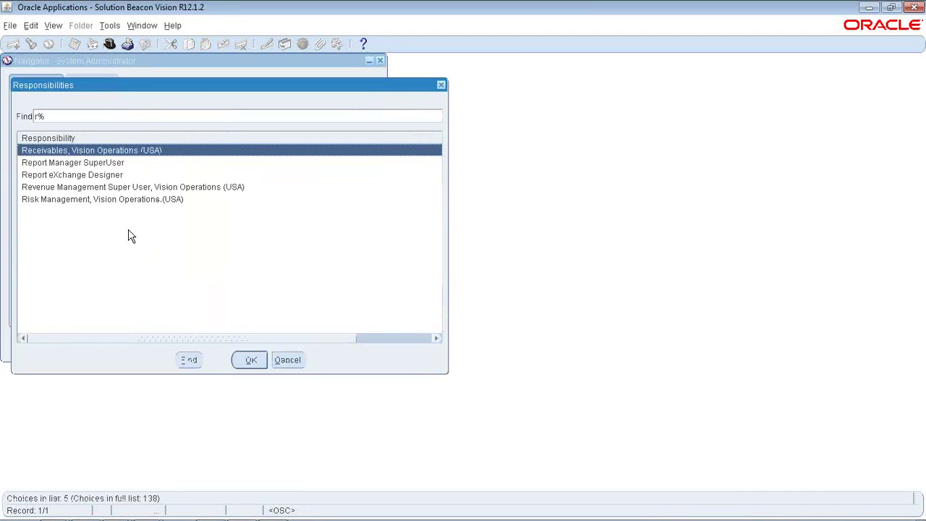
double_click(78, 154)
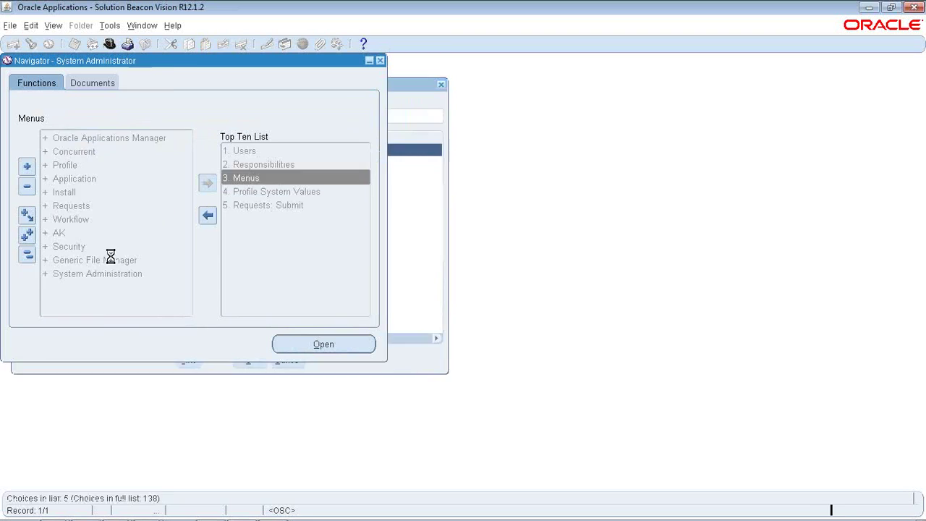
Step: Expand Control in the Receivables navigator, open its Profile Options function to view Personal Profile Values, and close the form
left_click(75, 260)
left_click(96, 270)
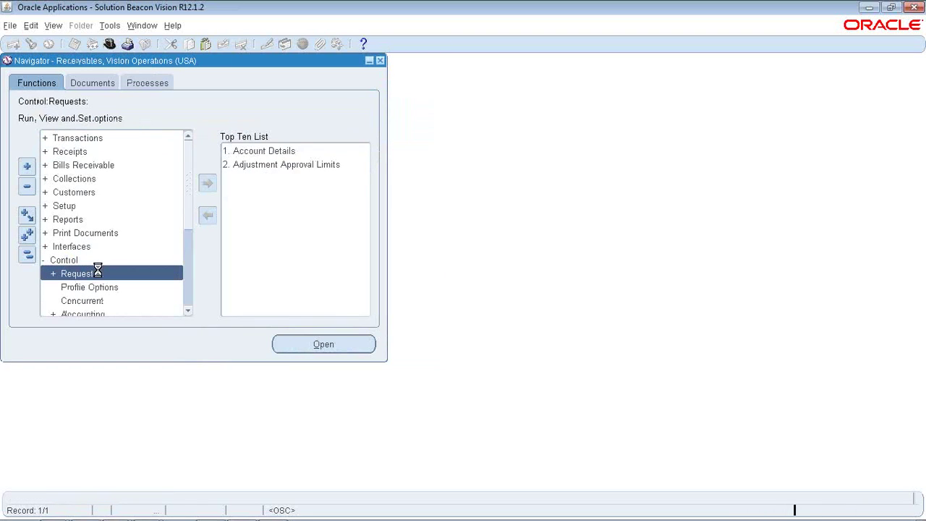
left_click(189, 312)
left_click(190, 312)
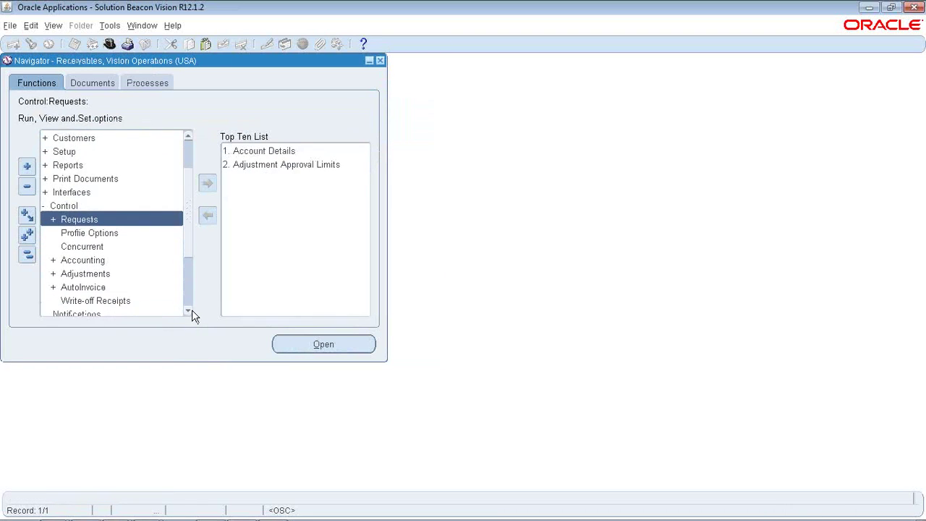
left_click(190, 312)
left_click(190, 313)
left_click(109, 261)
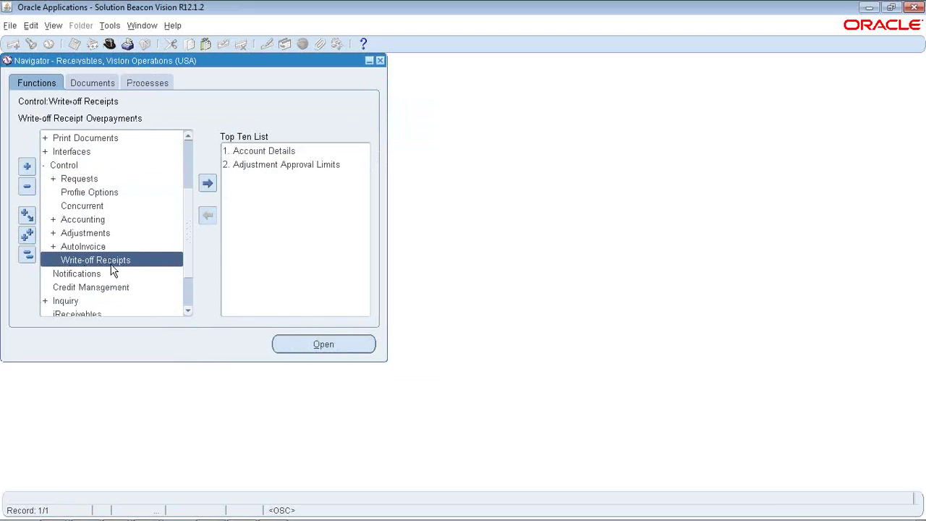
double_click(99, 192)
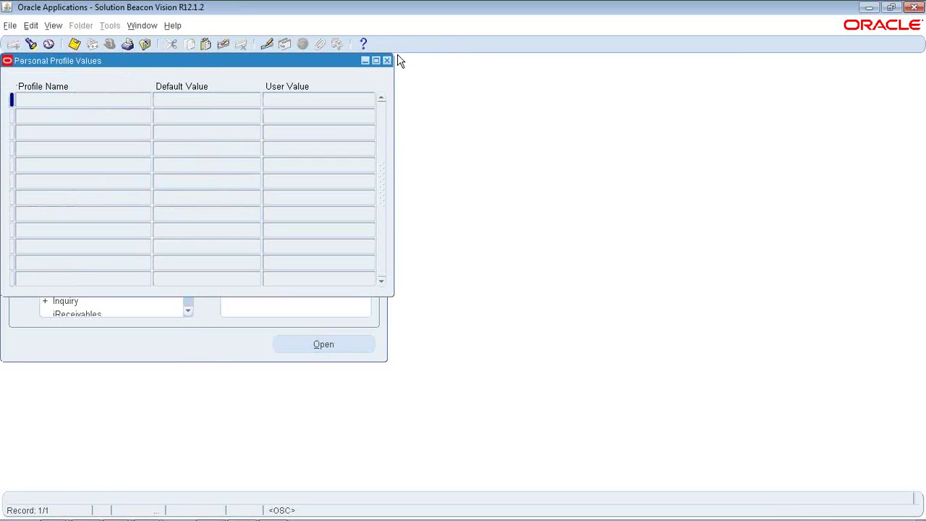
left_click(387, 60)
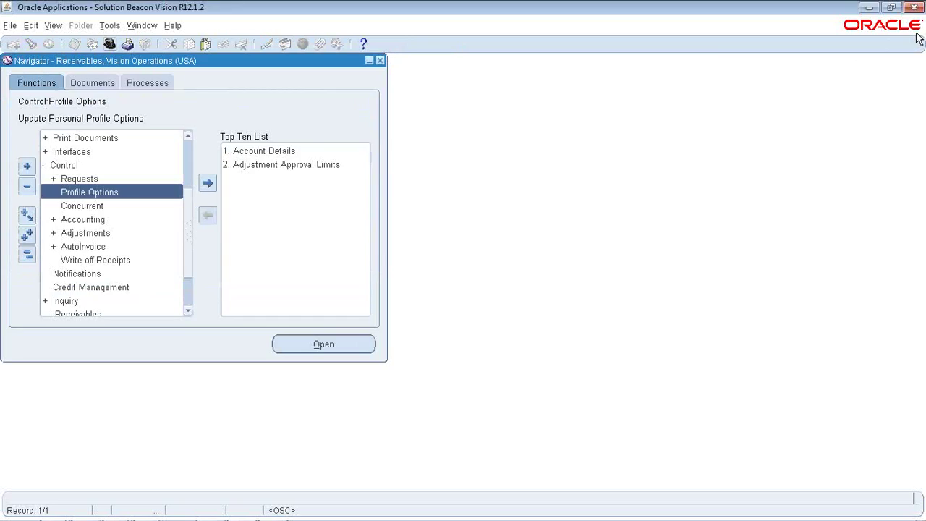
Step: Switch to the Payables, Vision Operations (USA) responsibility and inspect the functions under Other, including its Requests submenu
key("ctrl+l")
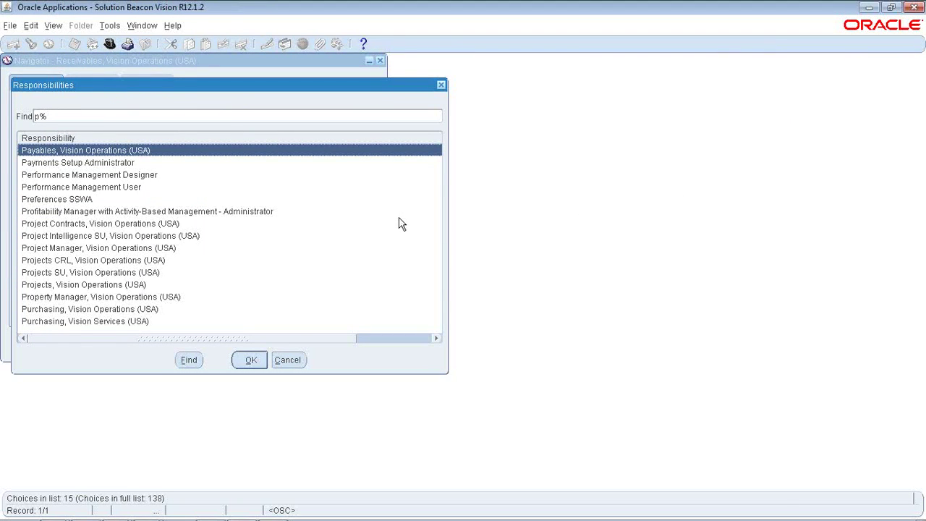
left_click(249, 359)
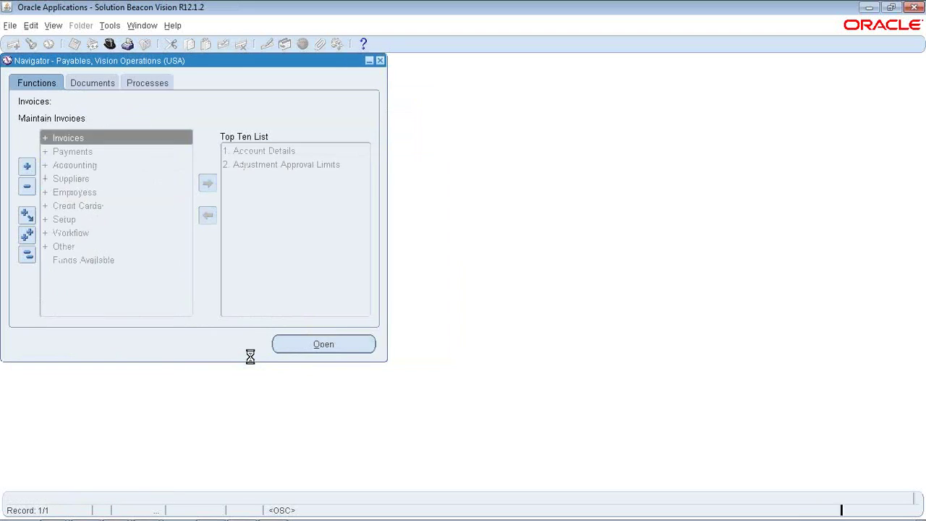
left_click(73, 246)
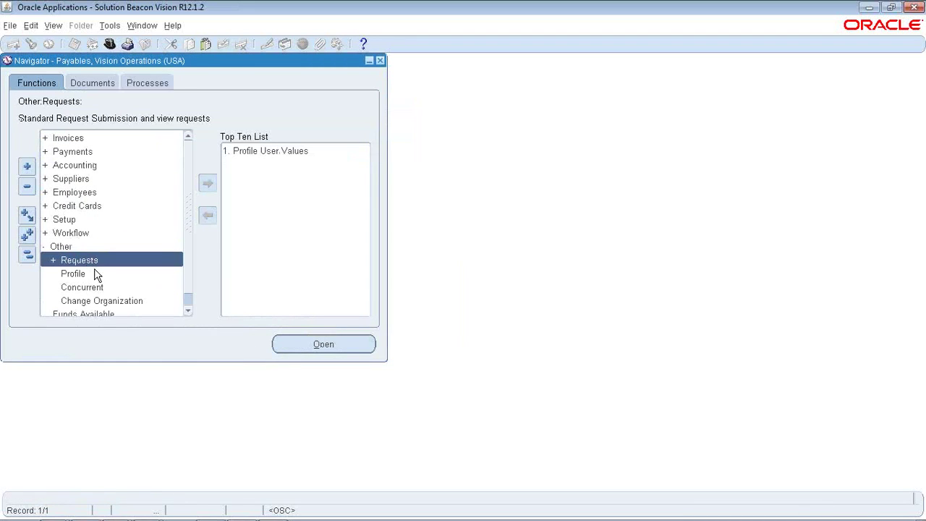
double_click(92, 260)
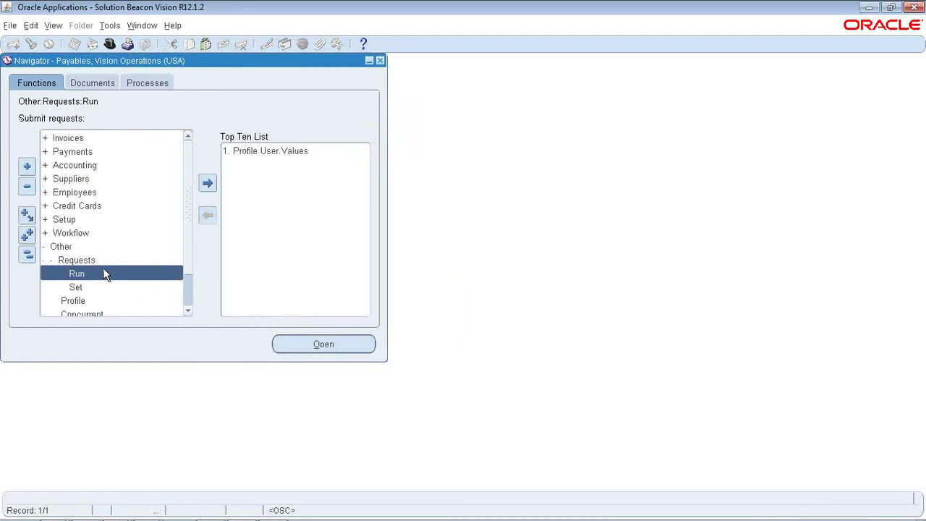
left_click(65, 260)
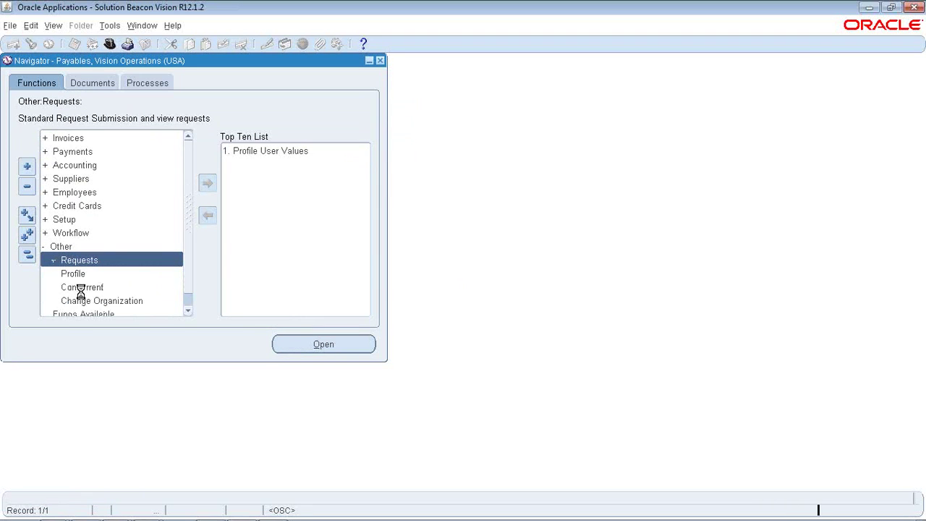
Step: Open the Profile function under Other, query all personal profile values, and close the form
double_click(77, 272)
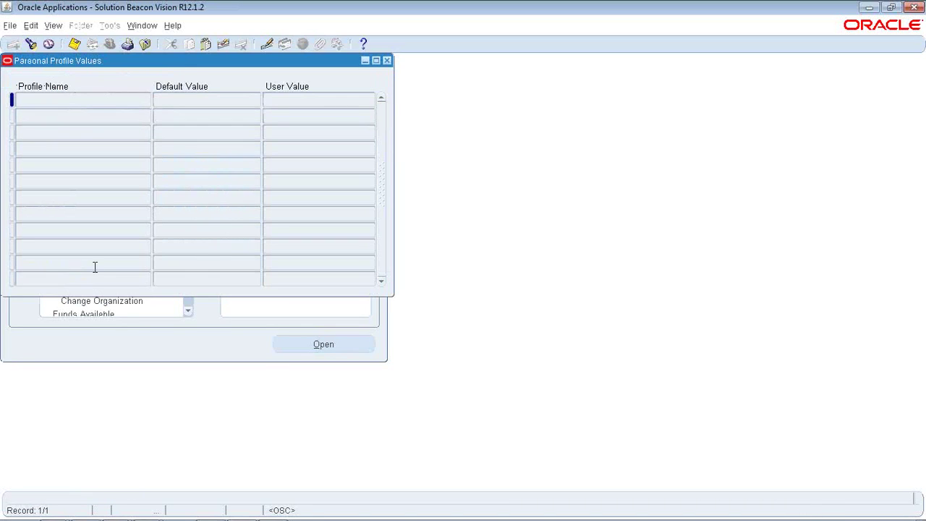
key("ctrl+F11")
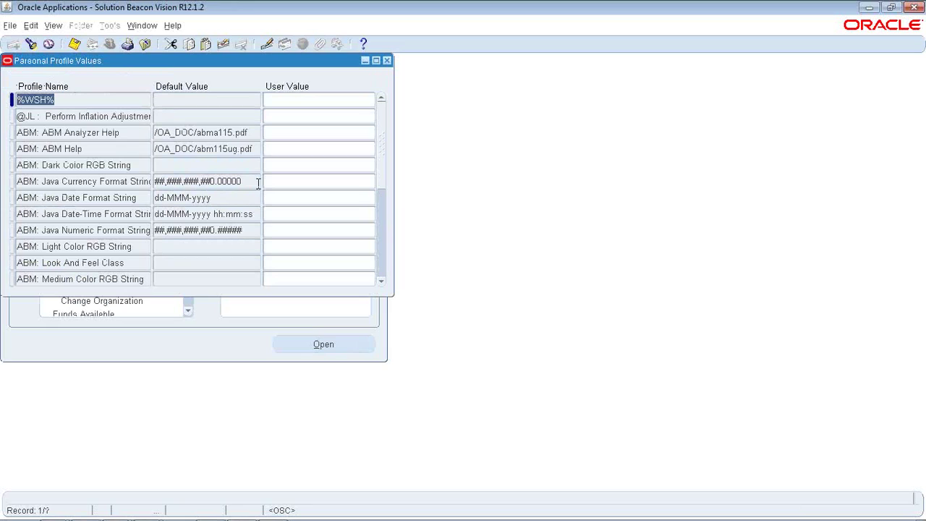
left_click(387, 61)
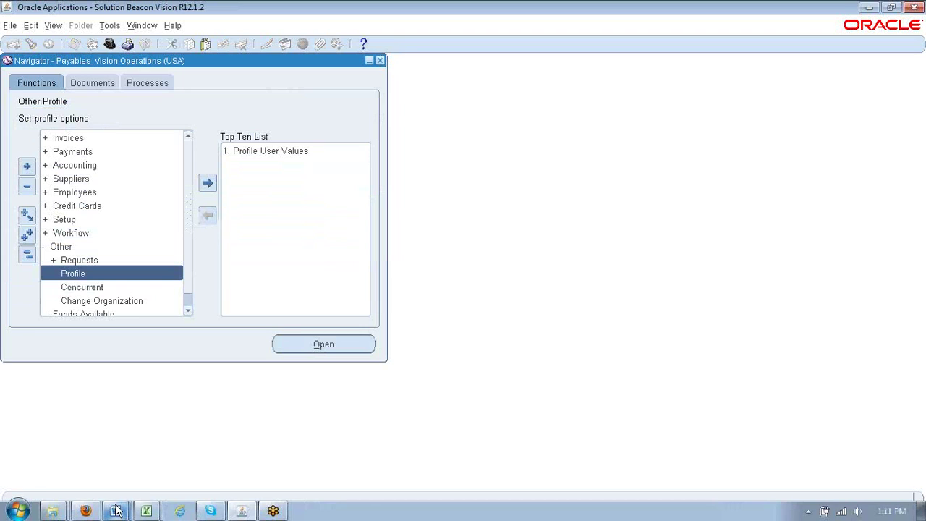
Step: Switch to Word to read the next outline items in User Profile Values web blog, and minimize the document
left_click(115, 510)
left_click(138, 483)
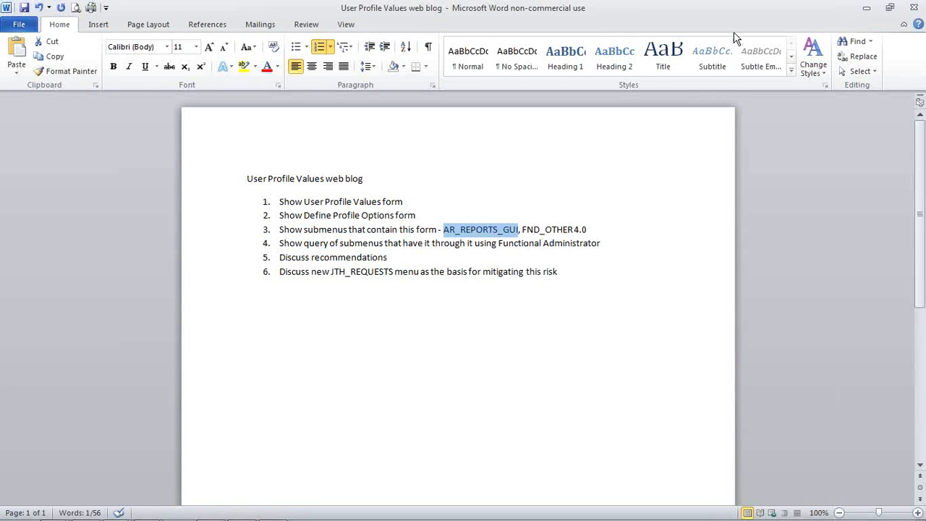
left_click(866, 8)
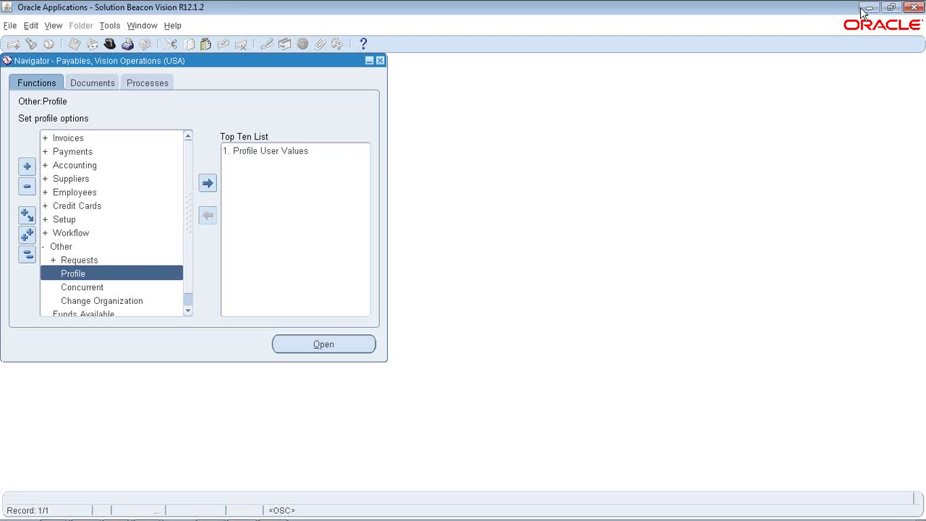
Step: Switch to the Functional Administrator responsibility in Oracle Applications
left_click(109, 43)
type("f%")
double_click(94, 177)
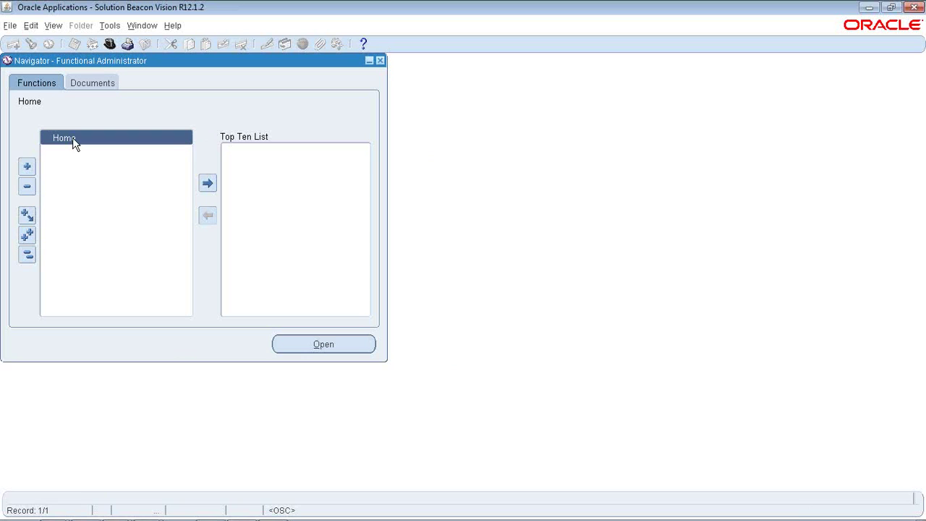
Step: Switch to Firefox, close the duplicate Grants page, and open the Functions page under Core Services in Applications Administration
mouse_move(144, 517)
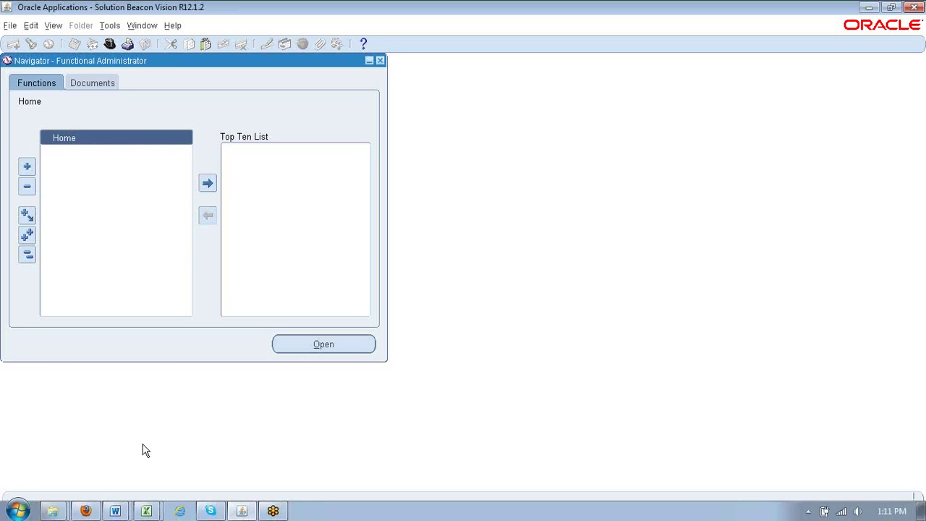
left_click(94, 512)
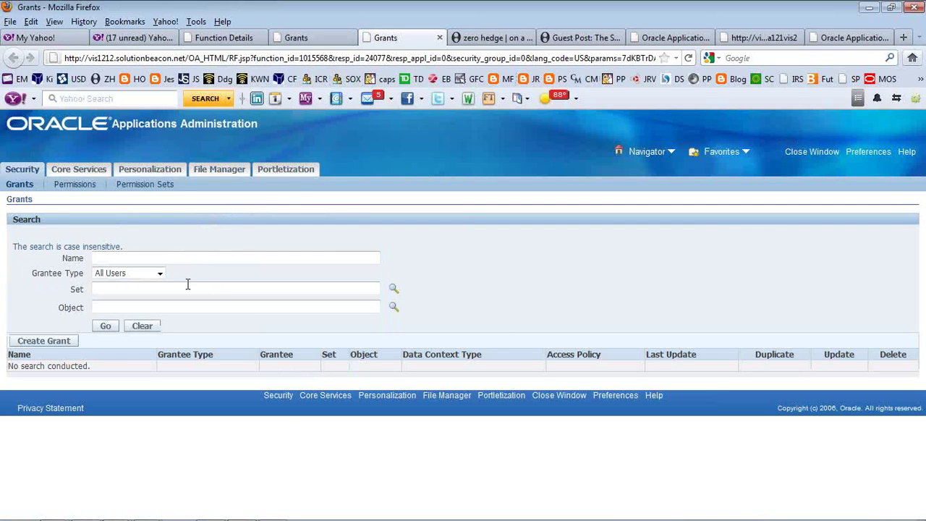
left_click(439, 38)
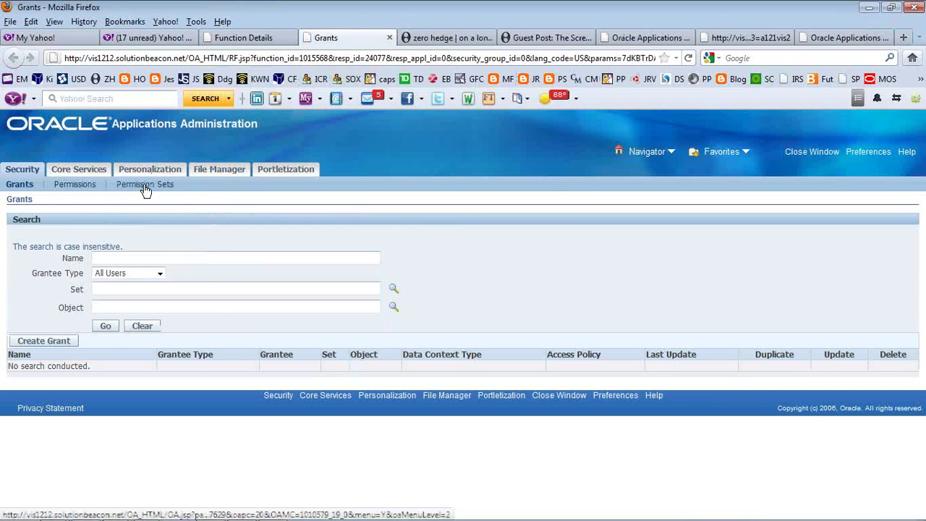
left_click(94, 173)
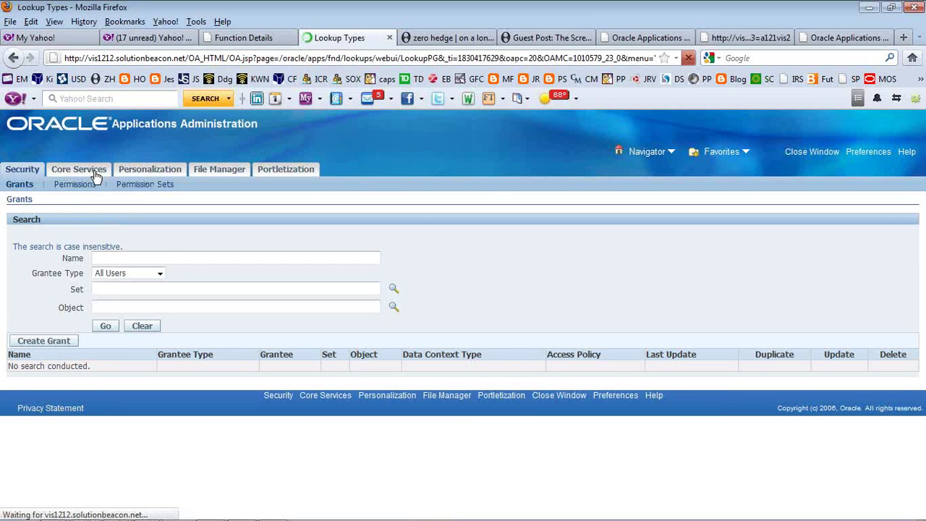
left_click(265, 186)
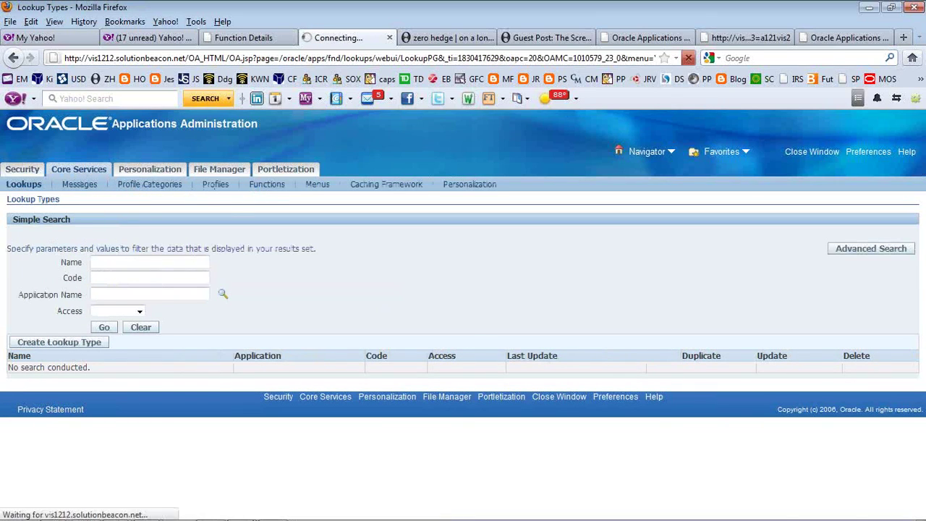
left_click(124, 263)
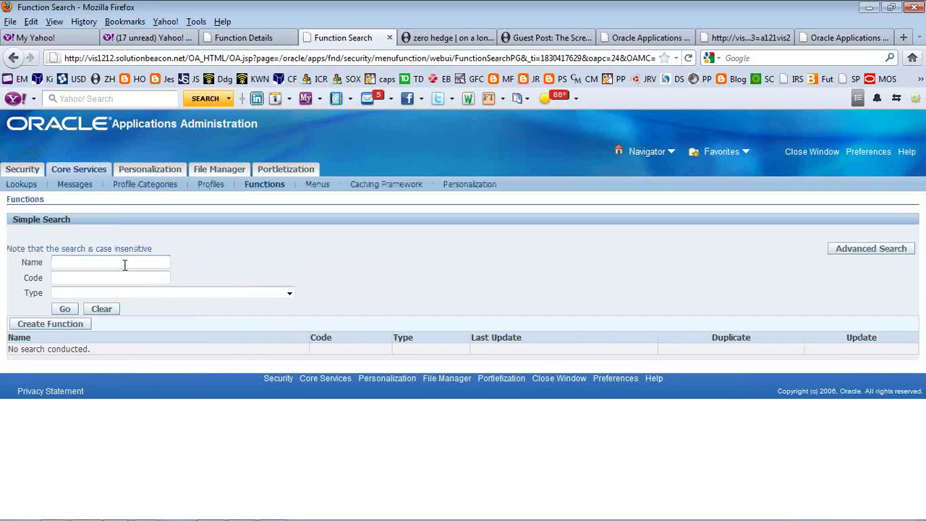
type("Perc")
key("BackSpace")
key("BackSpace")
key("BackSpace")
key("BackSpace")
type("P")
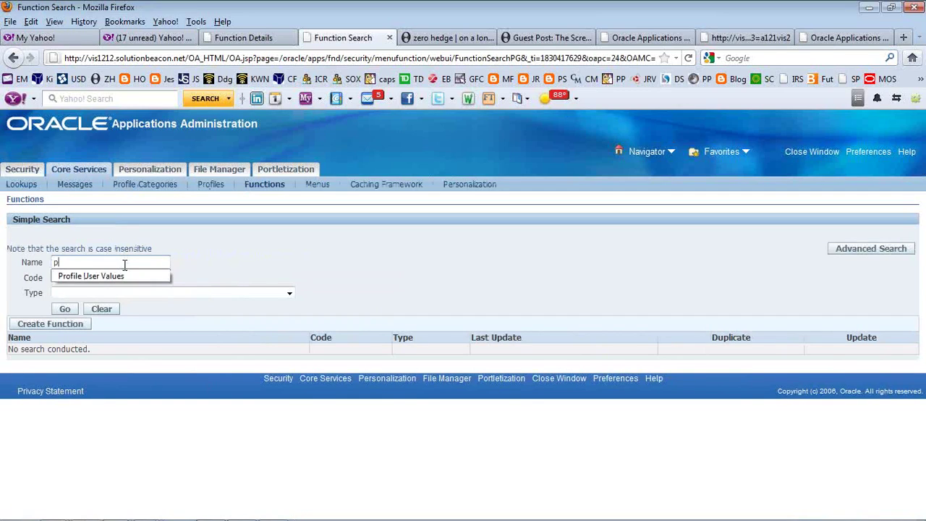
key("Down")
key("Return")
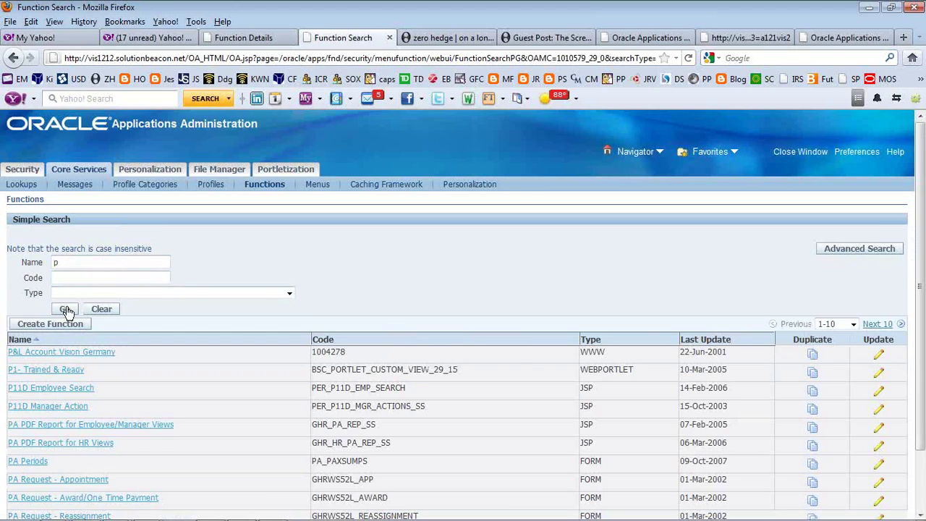
Step: Search the functions for the name Profile User Values and open the matching function's details
left_click(75, 262)
type("Prof")
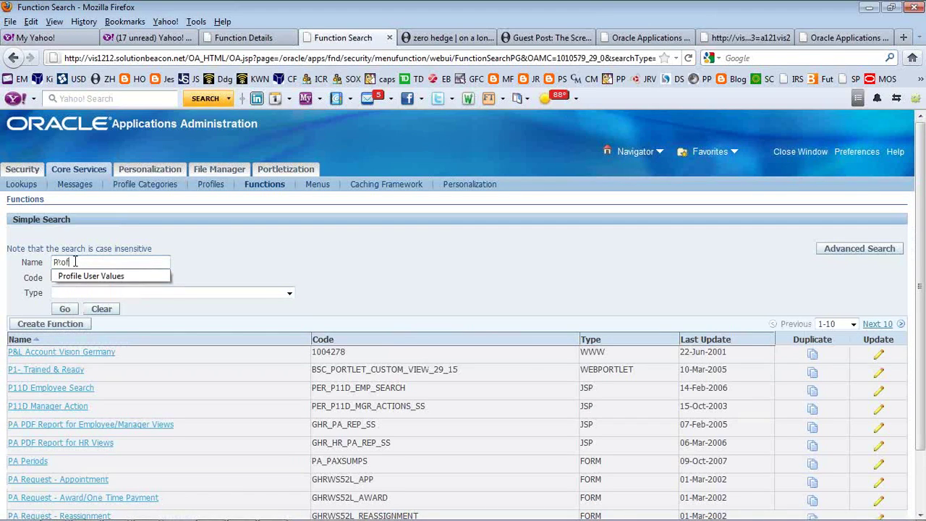
type("ile User Values")
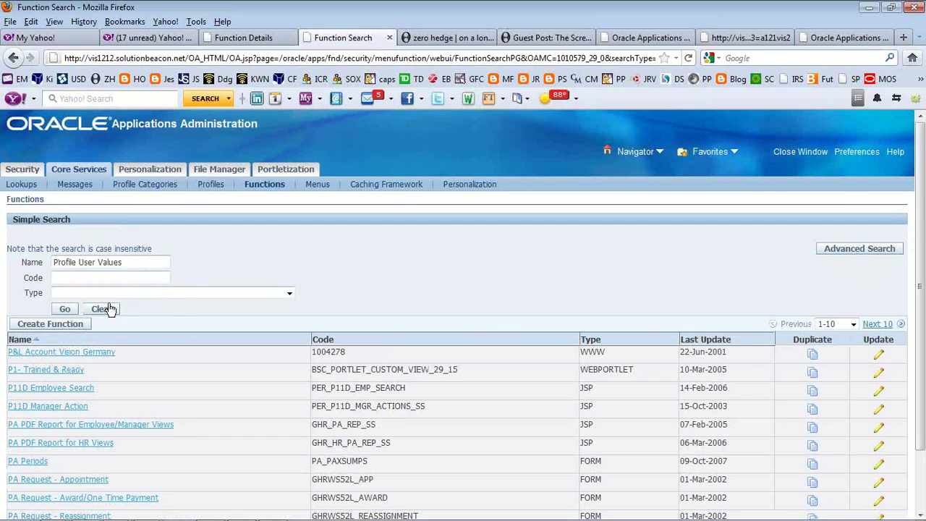
left_click(73, 309)
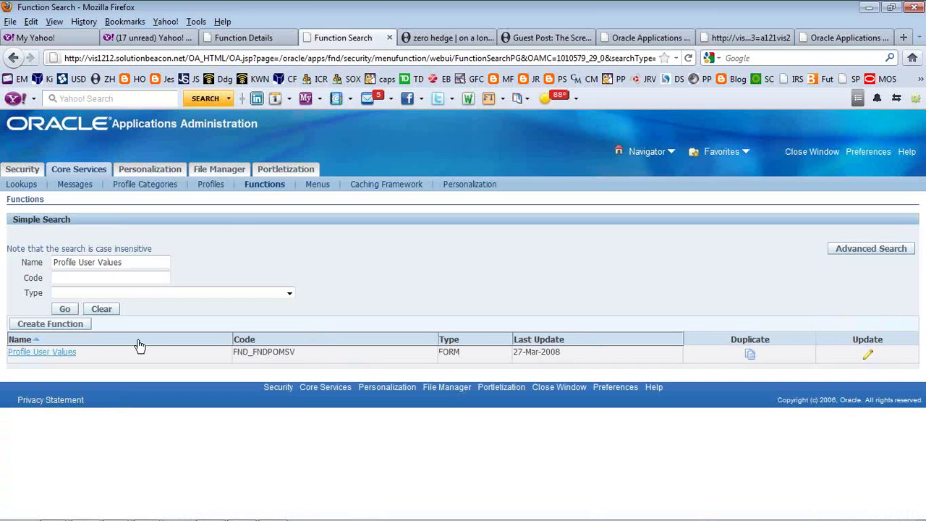
left_click(58, 356)
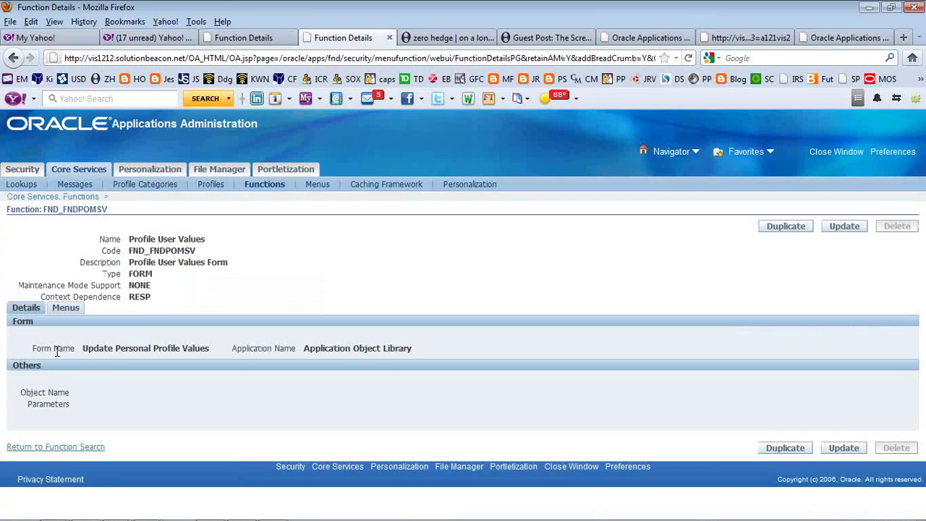
Step: Examine the menus that contain the Profile User Values function, paging through the whole list to its end
left_click(76, 309)
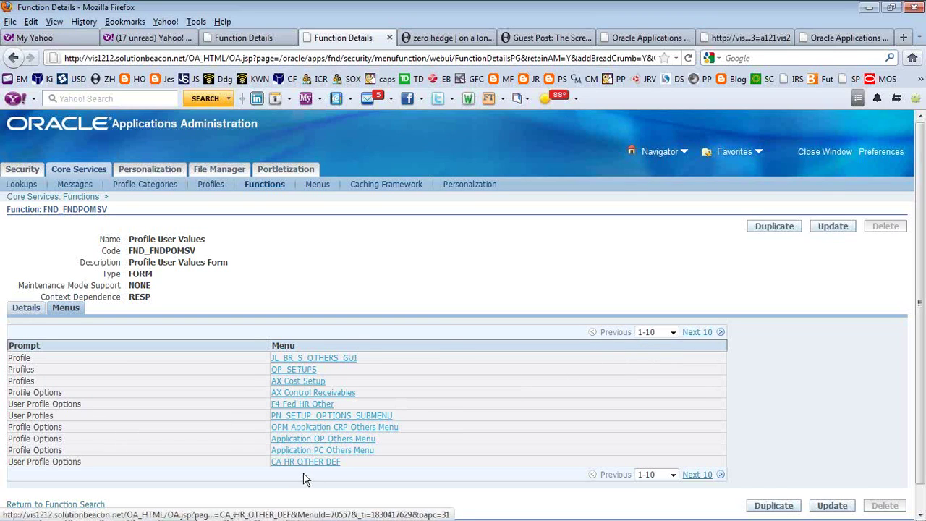
left_click(695, 332)
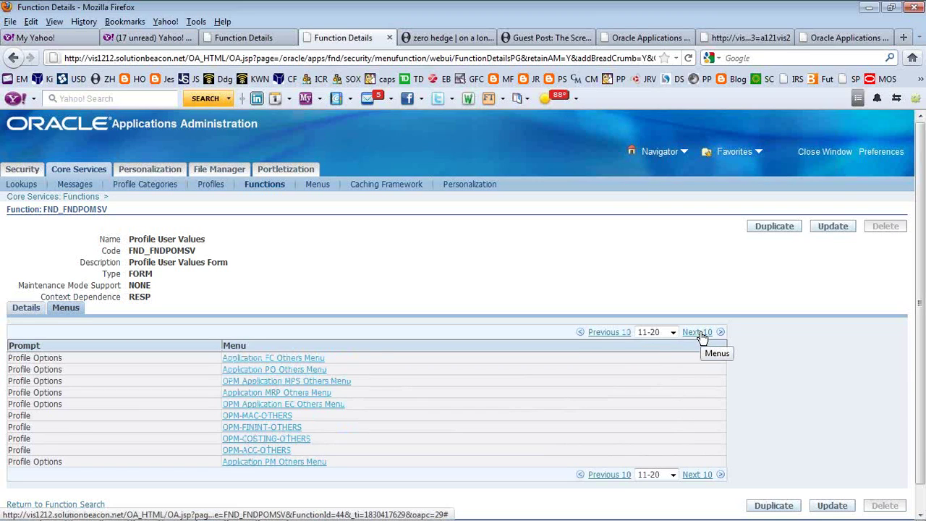
left_click(701, 337)
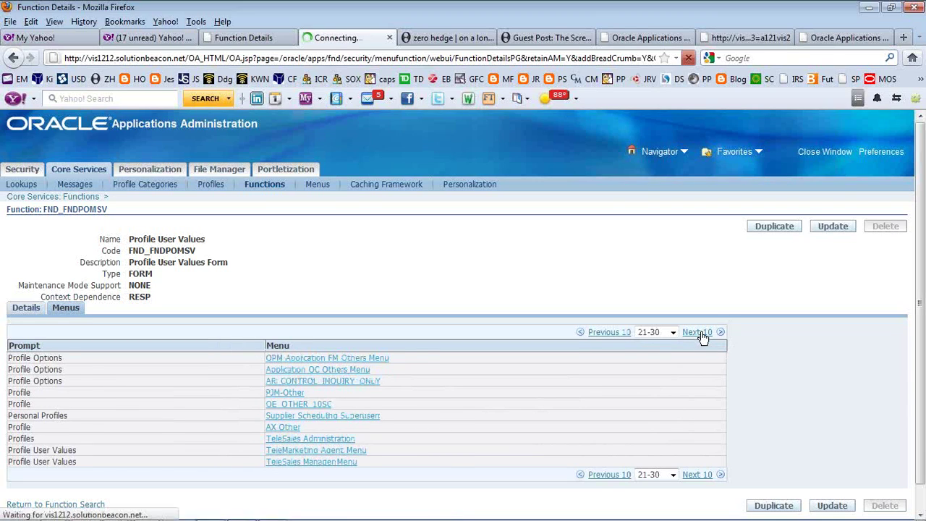
left_click(701, 337)
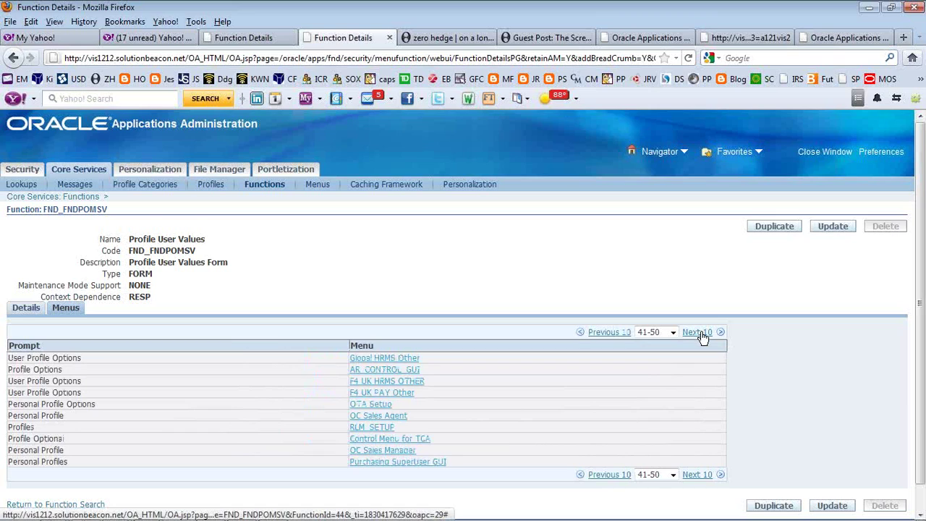
left_click(701, 337)
left_click(702, 336)
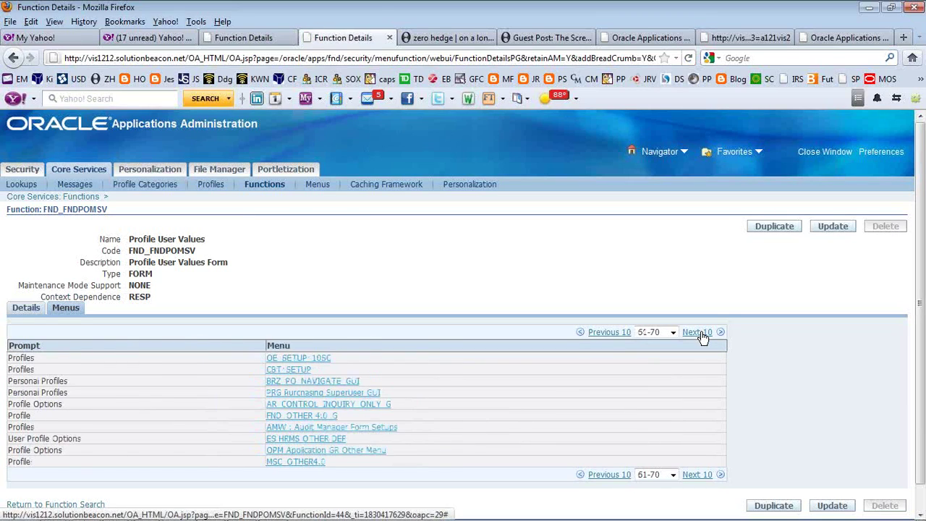
left_click(702, 336)
left_click(701, 337)
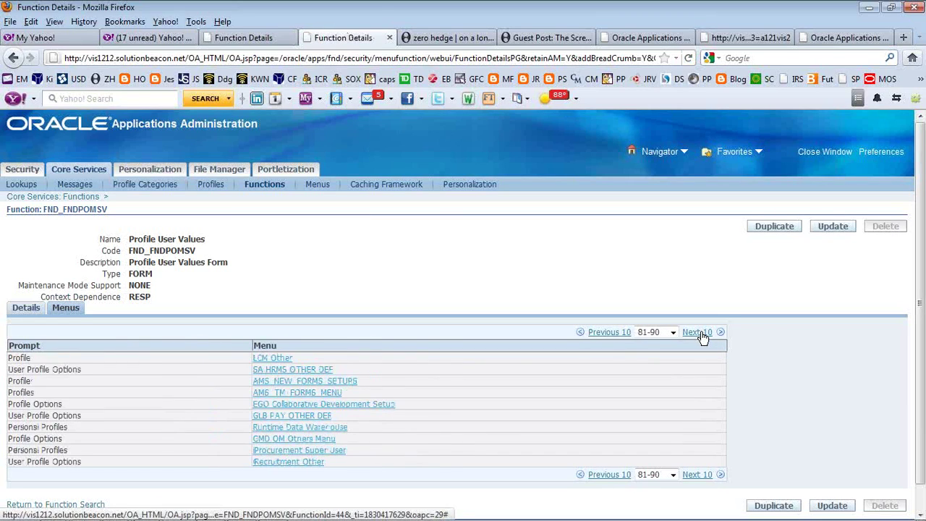
left_click(701, 337)
left_click(701, 336)
left_click(701, 336)
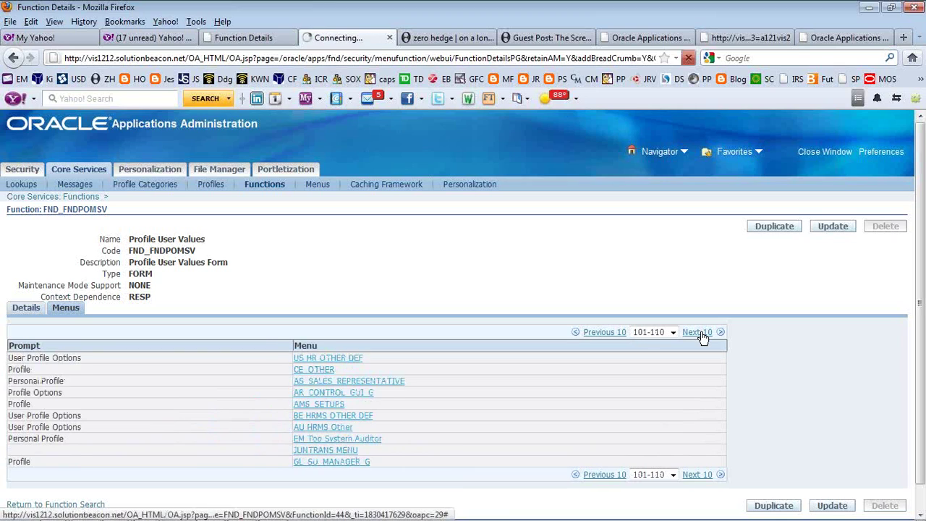
left_click(702, 337)
left_click(701, 336)
left_click(702, 337)
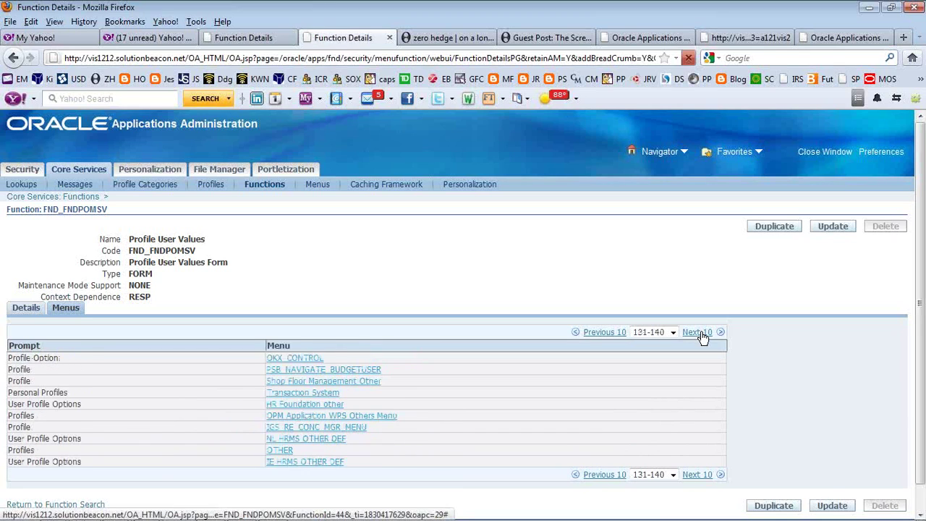
left_click(702, 336)
left_click(702, 336)
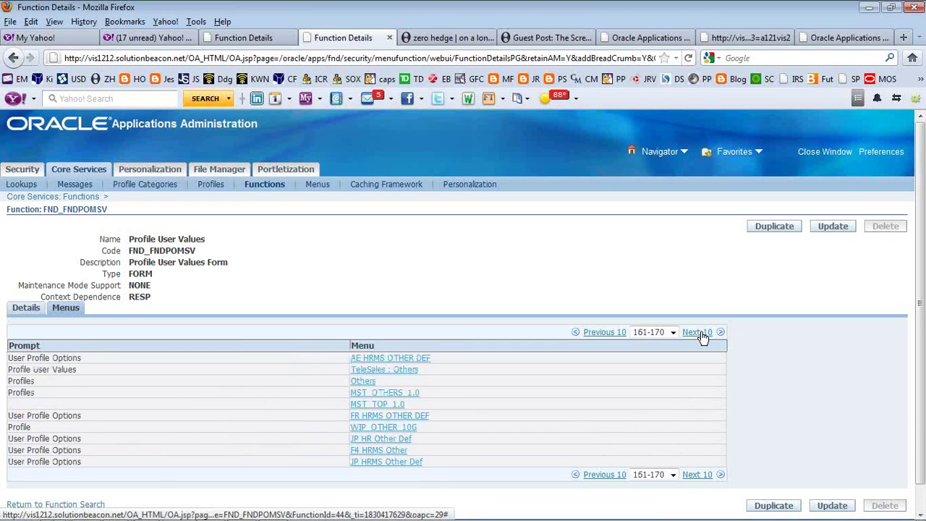
left_click(702, 336)
left_click(702, 336)
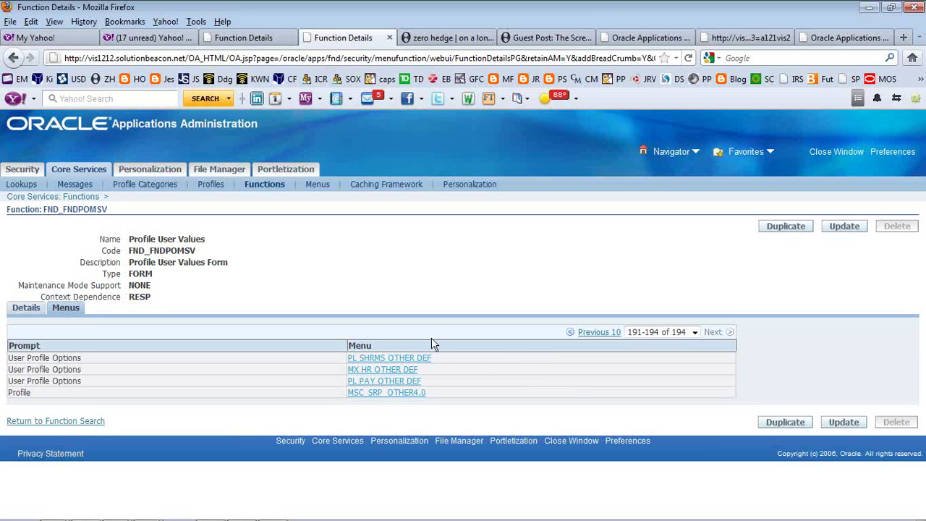
Step: Minimize Firefox and switch to Word to read the remaining outline items in User Profile Values web blog
left_click(871, 7)
mouse_move(217, 514)
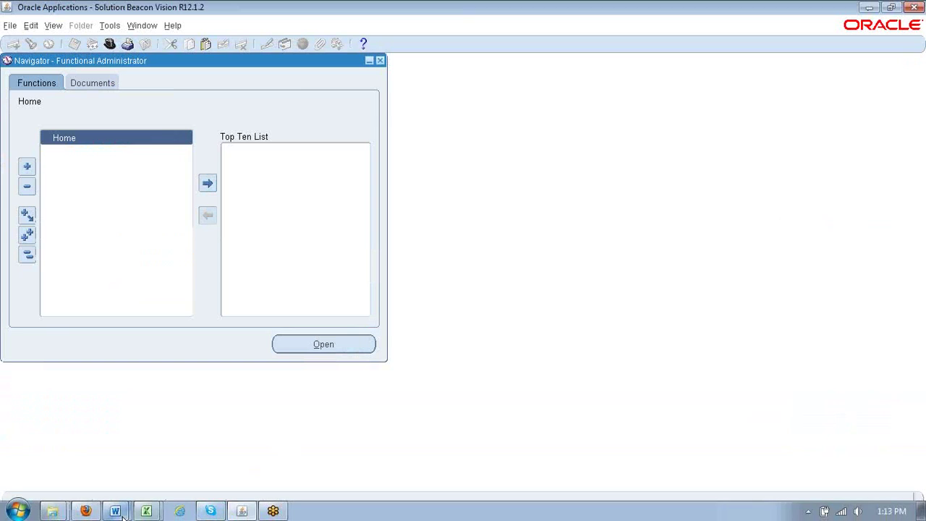
mouse_move(123, 515)
left_click(152, 476)
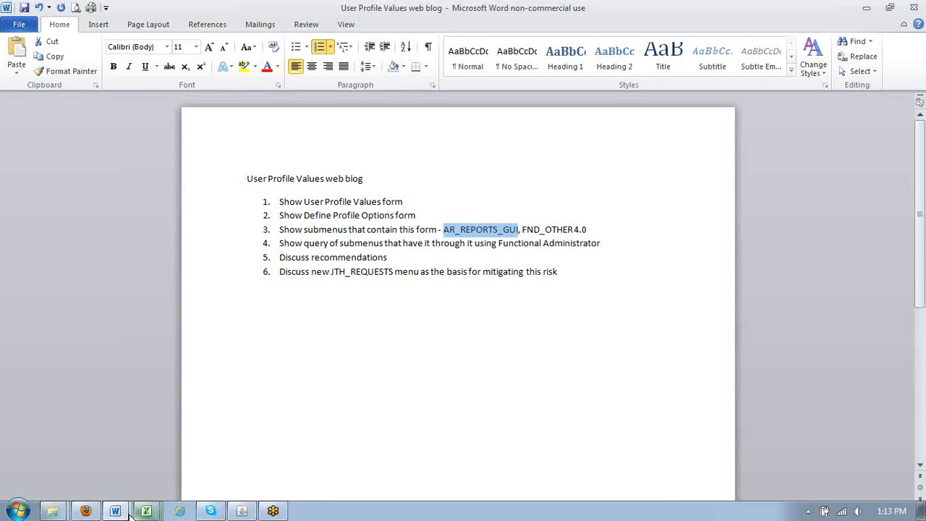
mouse_move(119, 513)
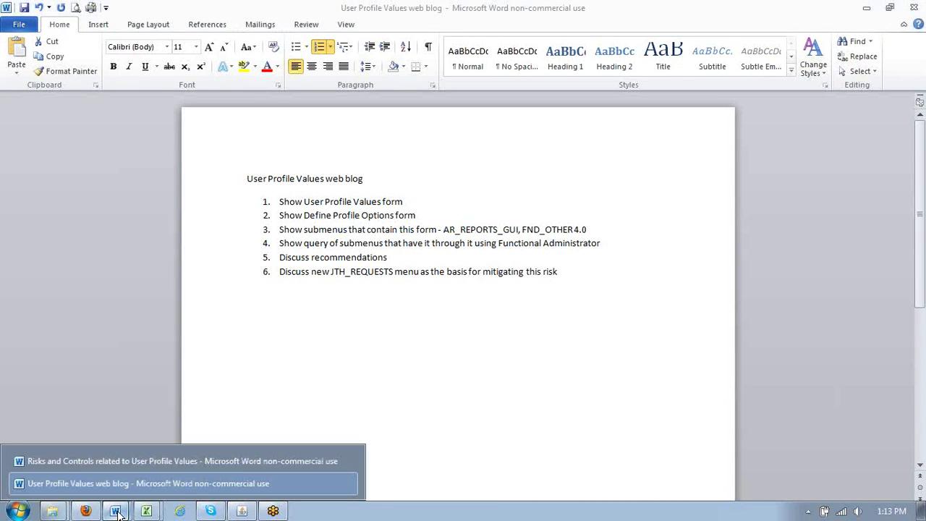
left_click(120, 513)
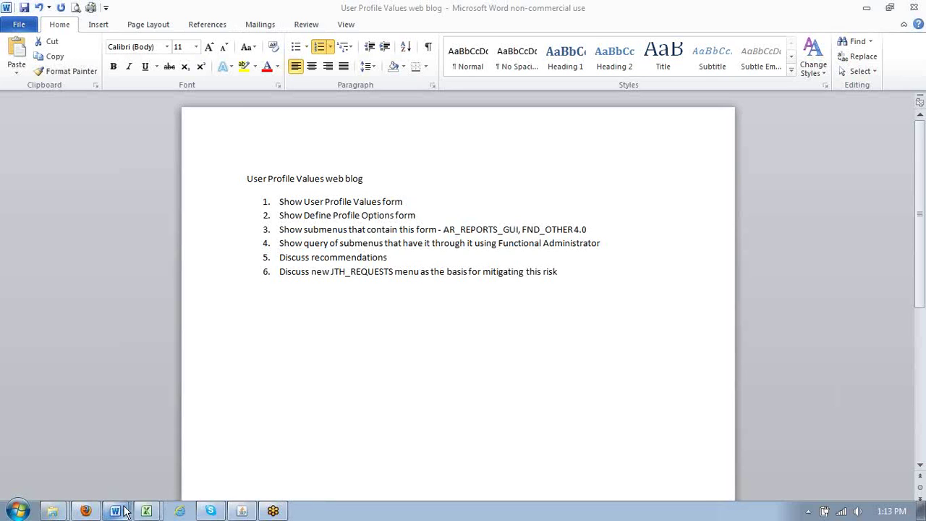
Step: Review the Recommendations in Risks and Controls related to User Profile Values, highlighting the low-impact examples Java Color Scheme, Printer, and Concurrent:Report Copies
mouse_move(119, 513)
left_click(147, 459)
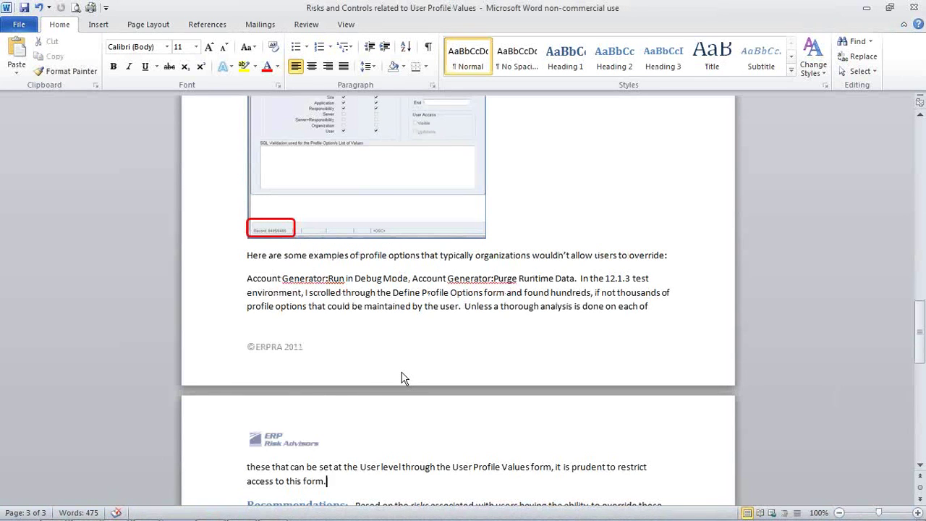
scroll(403, 378, "down", 6)
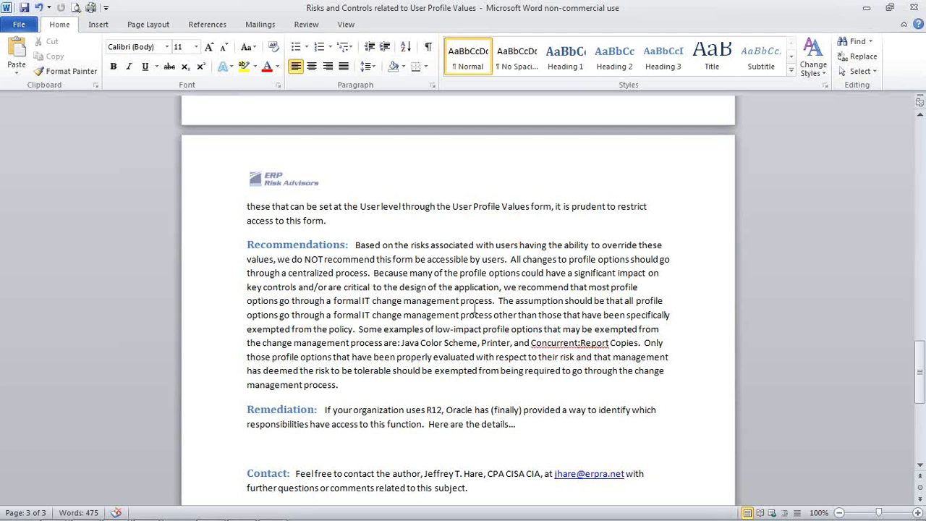
scroll(458, 307, "down", 1)
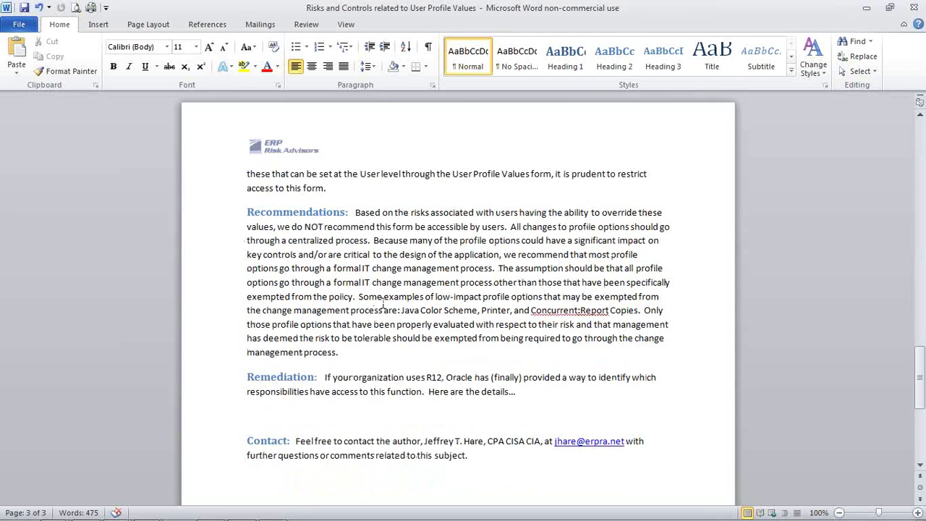
left_click_drag(402, 309, 636, 312)
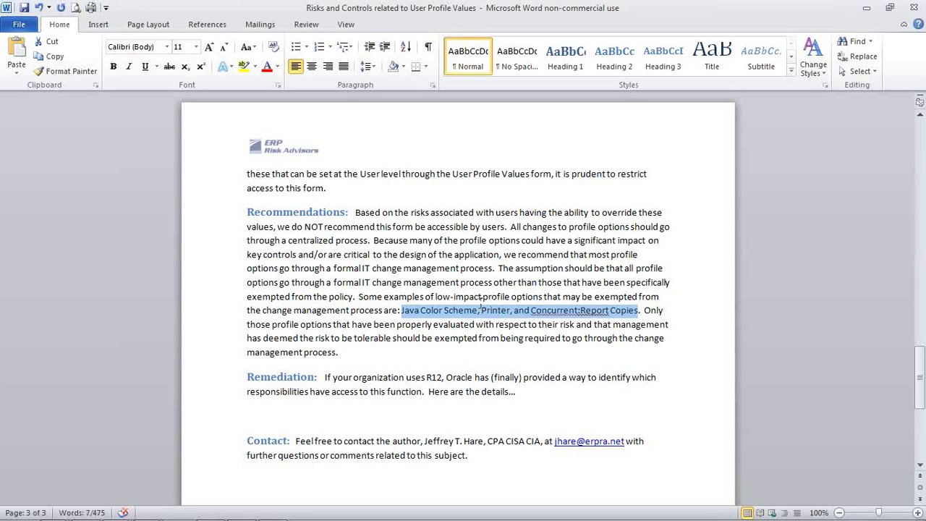
Step: Check the User Profile Values web blog outline, and switch to the System Administrator responsibility in Oracle Applications
mouse_move(120, 513)
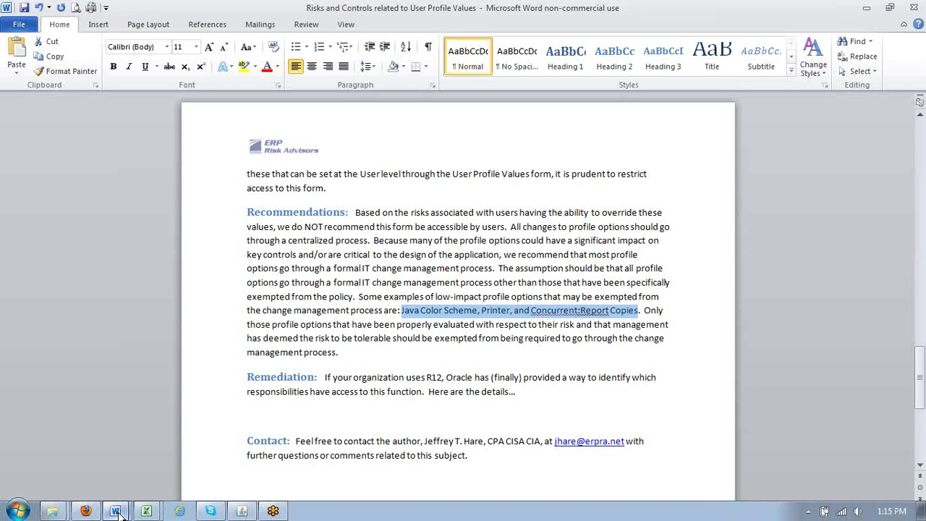
left_click(159, 477)
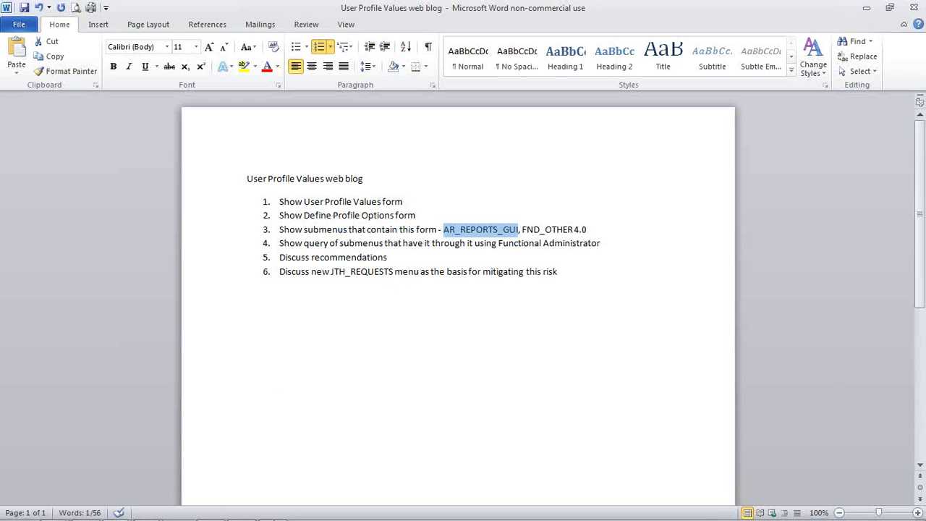
left_click(235, 512)
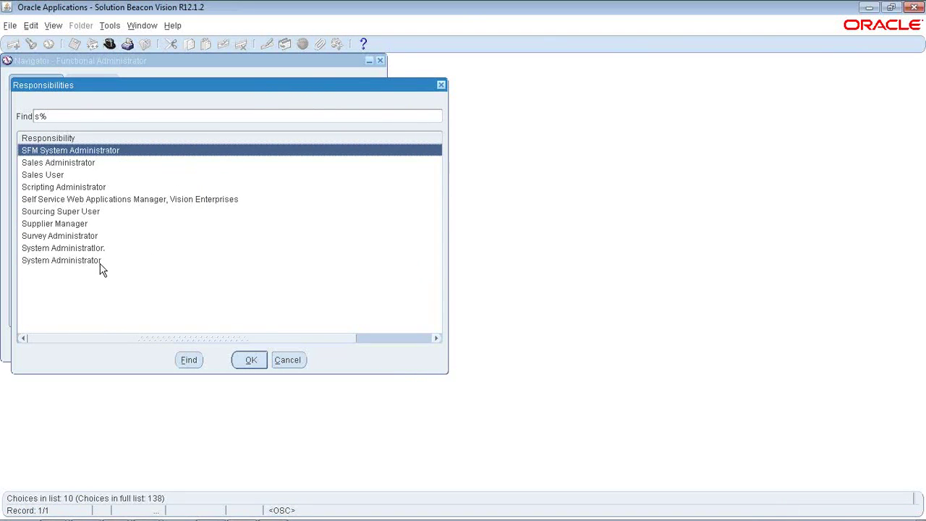
double_click(98, 262)
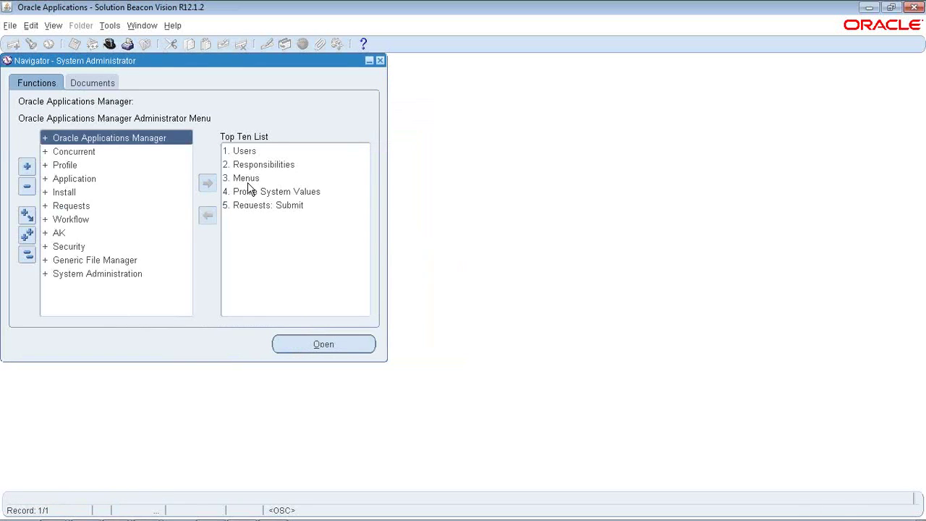
Step: Open the Menus form and query the menu JTH%REQUESTS
left_click(248, 177)
double_click(248, 178)
key("F11")
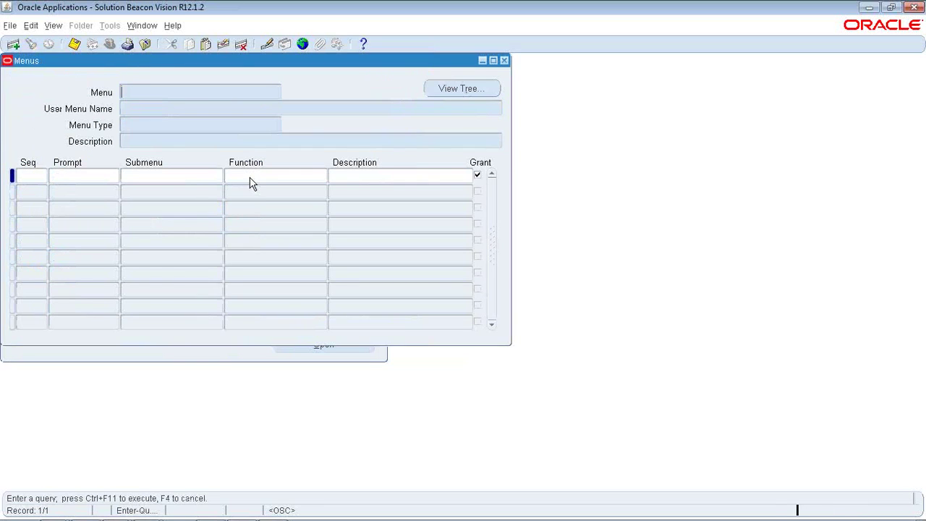
type("JTH%REQUESTS")
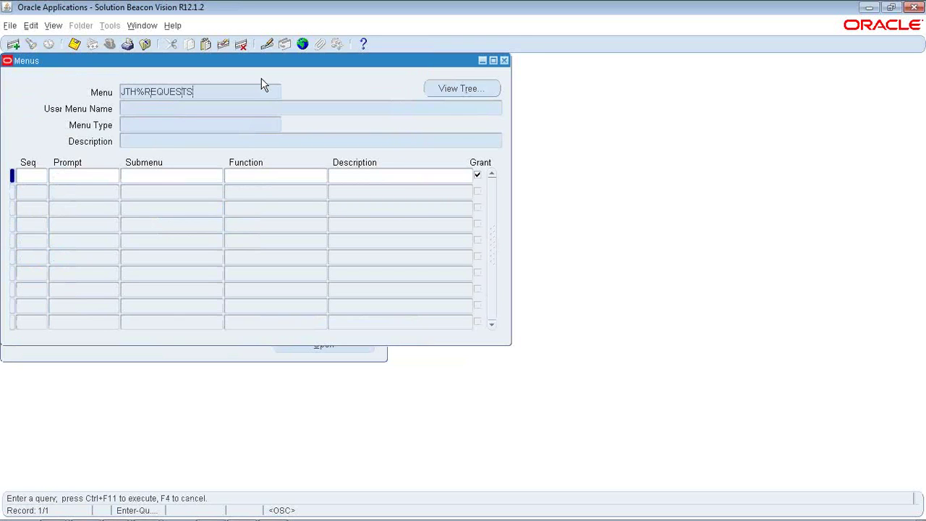
key("ctrl+F11")
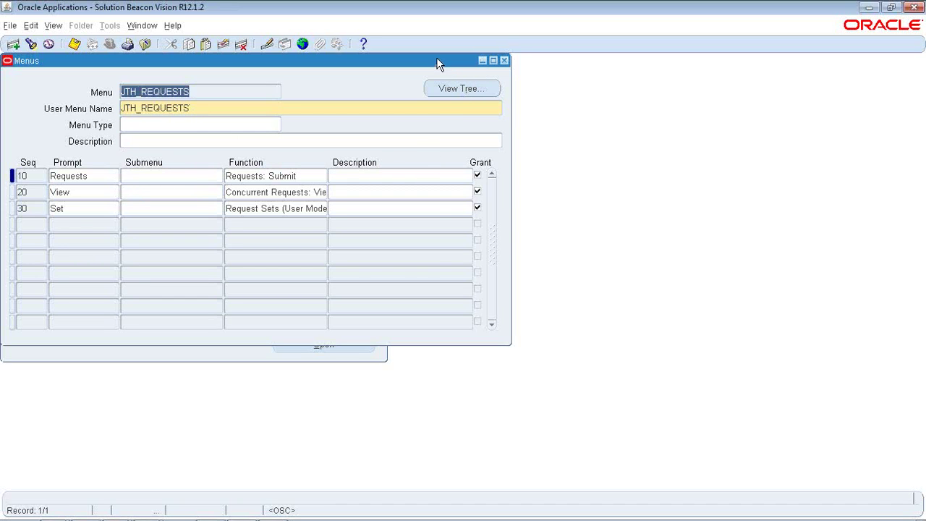
Step: Move the JTH_REQUESTS form clear of the Navigator, open a second Menus form, and query the user menu name FND%O%
left_click_drag(438, 62, 430, 260)
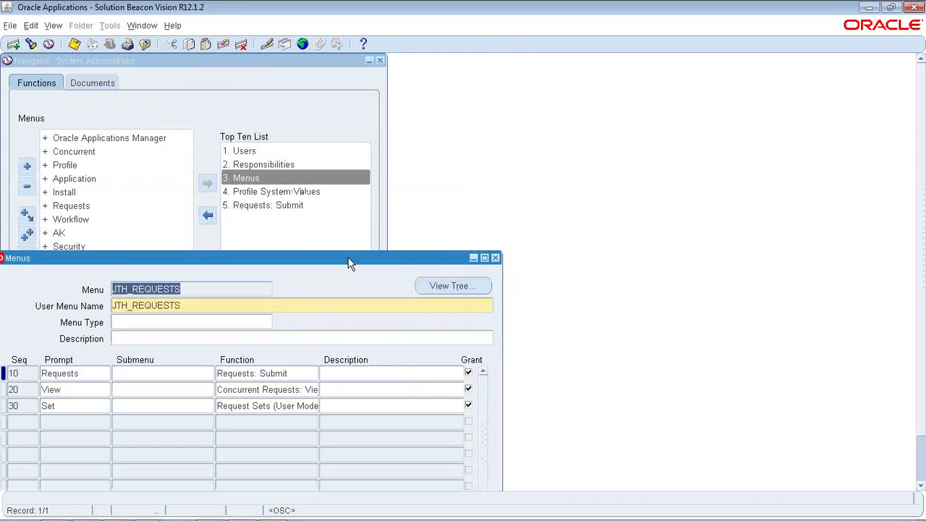
double_click(249, 180)
key("F11")
type("FND%$")
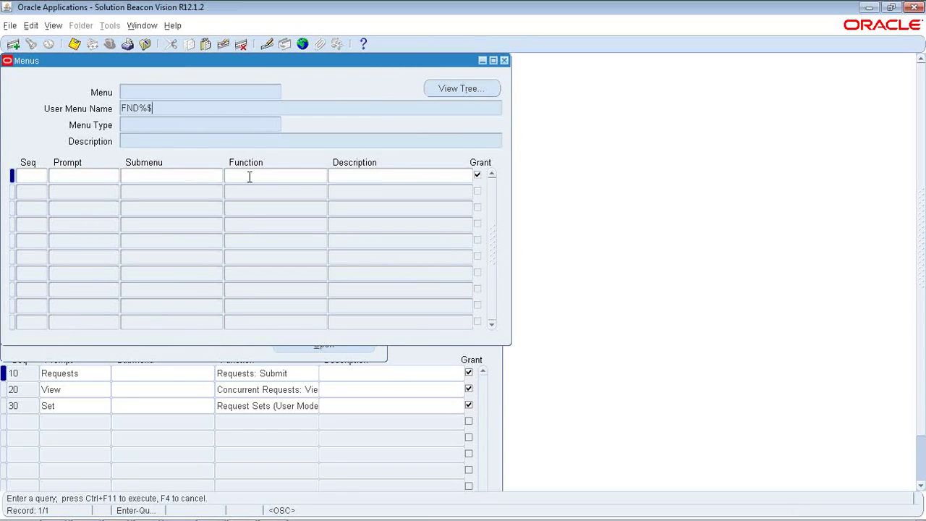
key("BackSpace")
type("O%")
key("ctrl+F11")
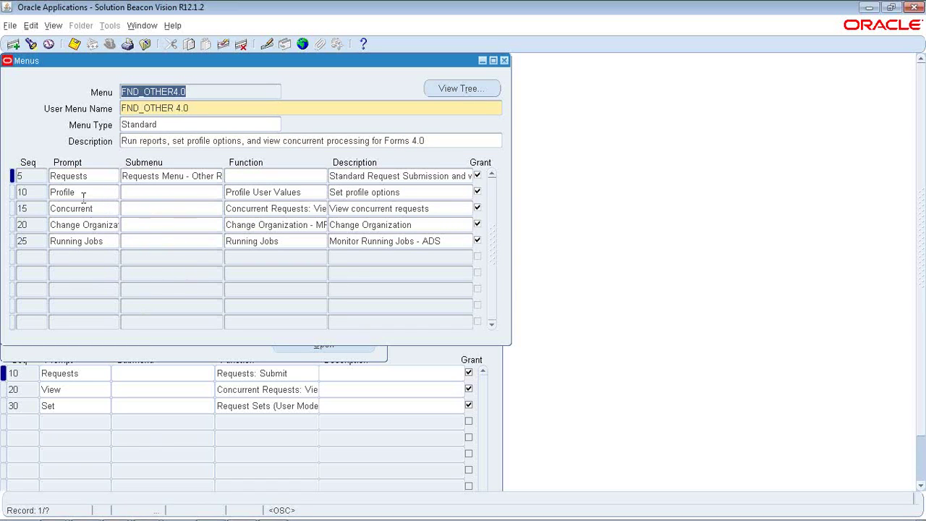
Step: Bring the JTH_REQUESTS form forward and place it below the FND_OTHER 4.0 header to compare the two menus
left_click(165, 405)
left_click_drag(275, 260, 290, 143)
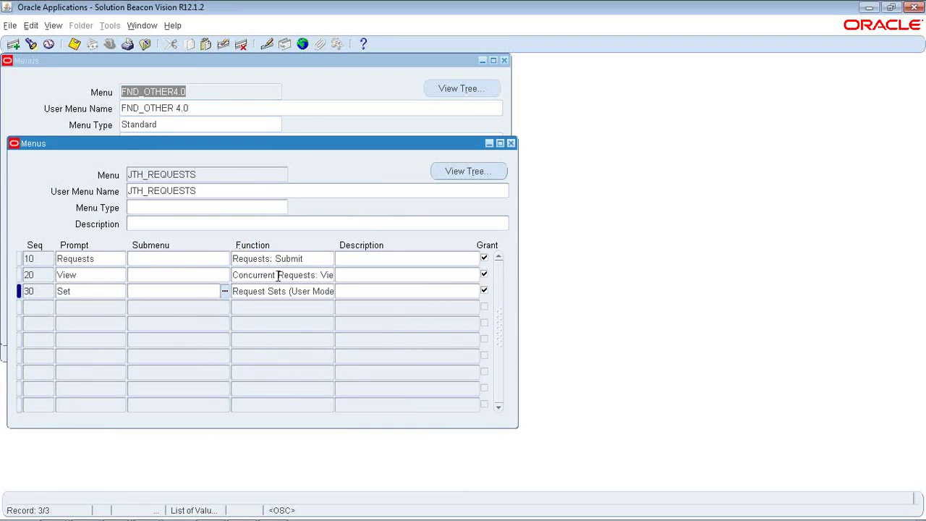
left_click_drag(288, 148, 284, 226)
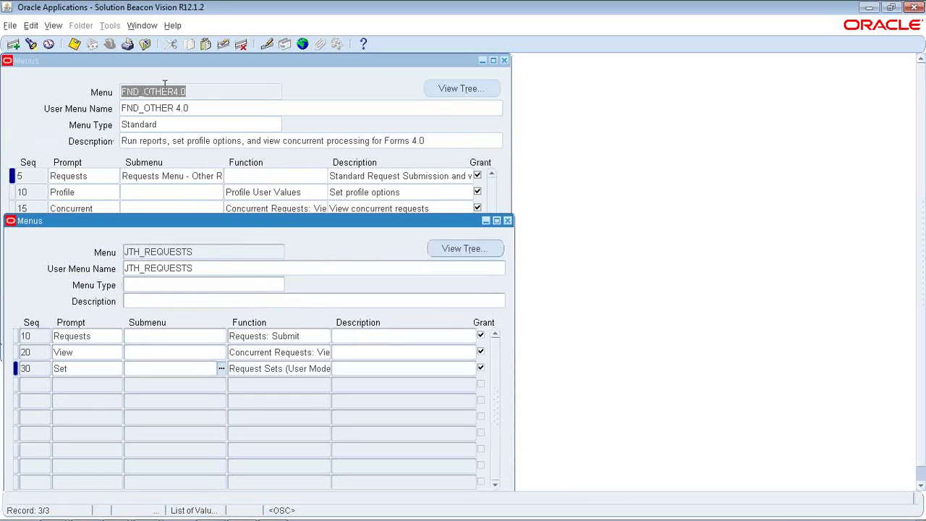